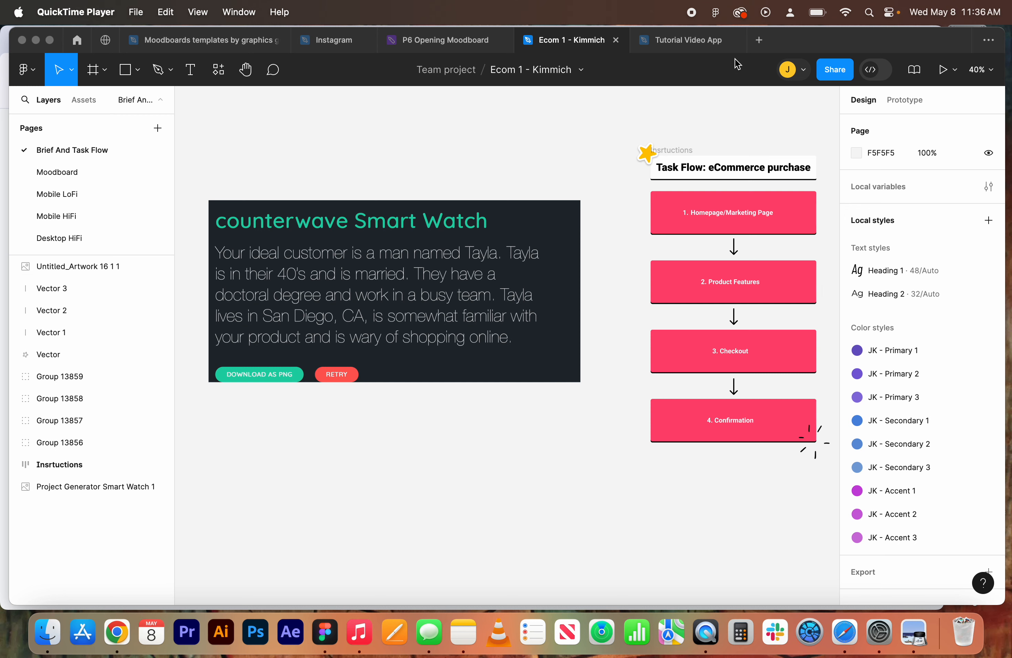
Switch to the Tutorial Video App file and look over its Home Page, Product Details, Checkout and Confirmation frames.
{"action": "left_click", "coordinate": [690, 51]}
{"action": "left_click", "coordinate": [688, 48]}
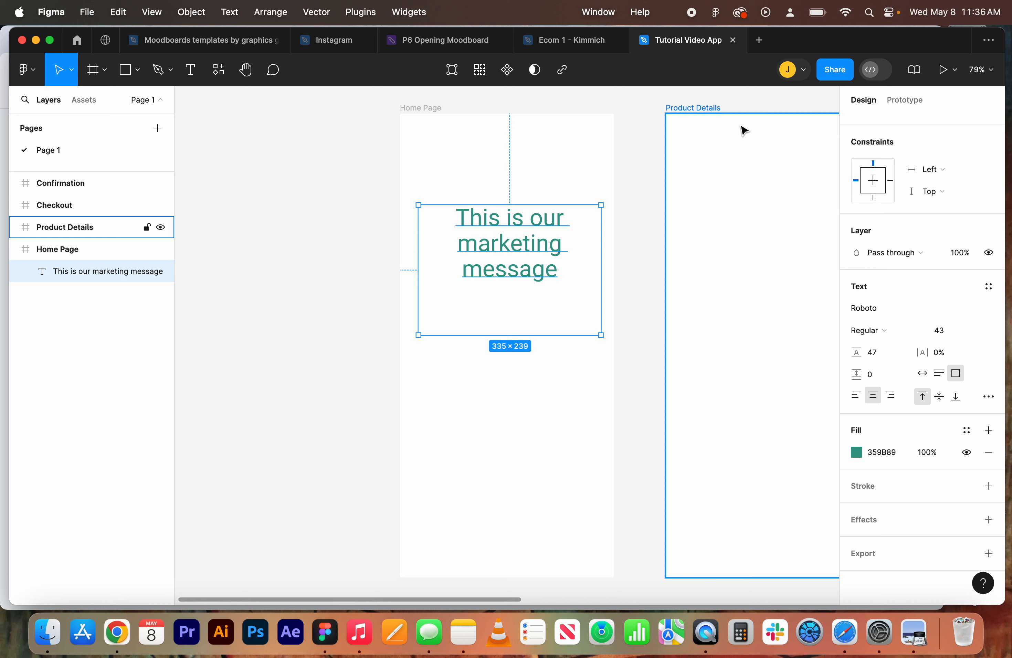
{"action": "scroll", "coordinate": [617, 143], "scroll_direction": "right", "scroll_amount": 5}
{"action": "key", "text": "minus"}
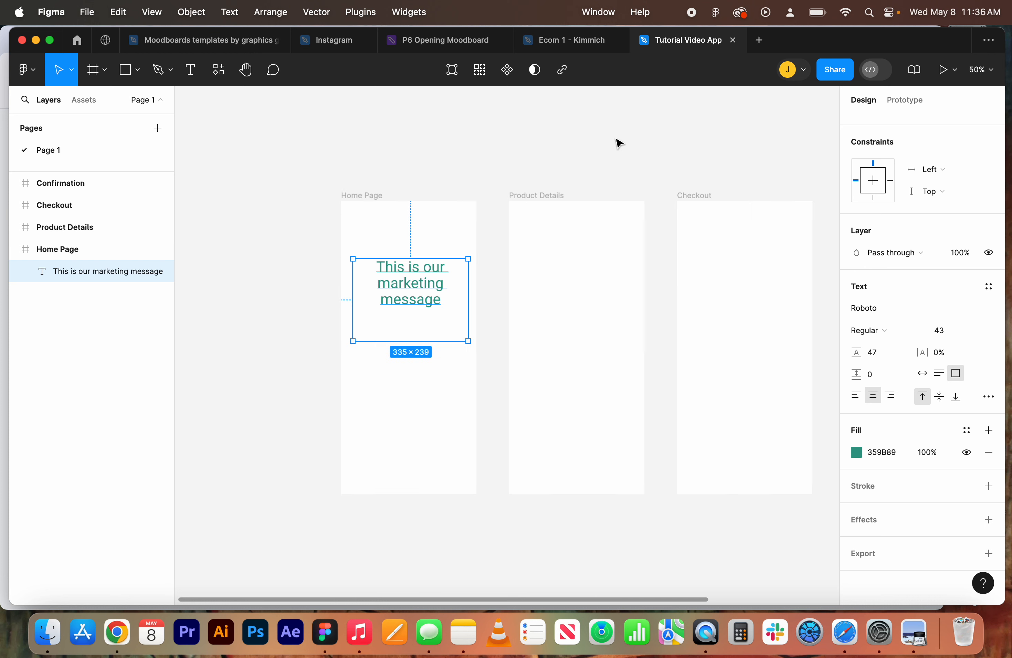
{"action": "scroll", "coordinate": [618, 143], "scroll_direction": "right", "scroll_amount": 6}
{"action": "scroll", "coordinate": [613, 144], "scroll_direction": "left", "scroll_amount": 3}
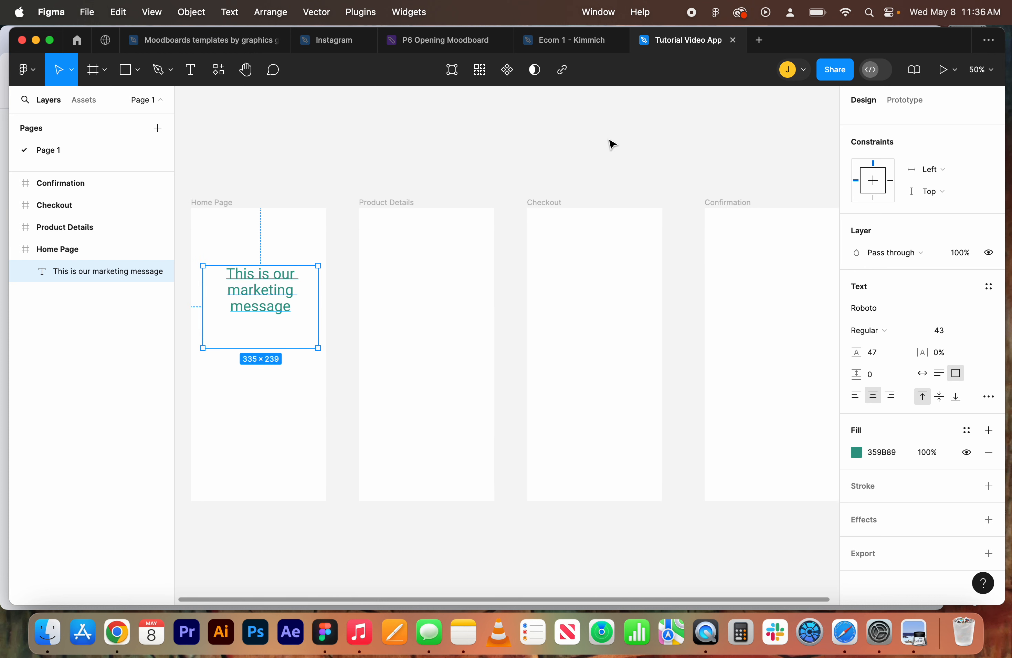
{"action": "scroll", "coordinate": [613, 145], "scroll_direction": "right", "scroll_amount": 2}
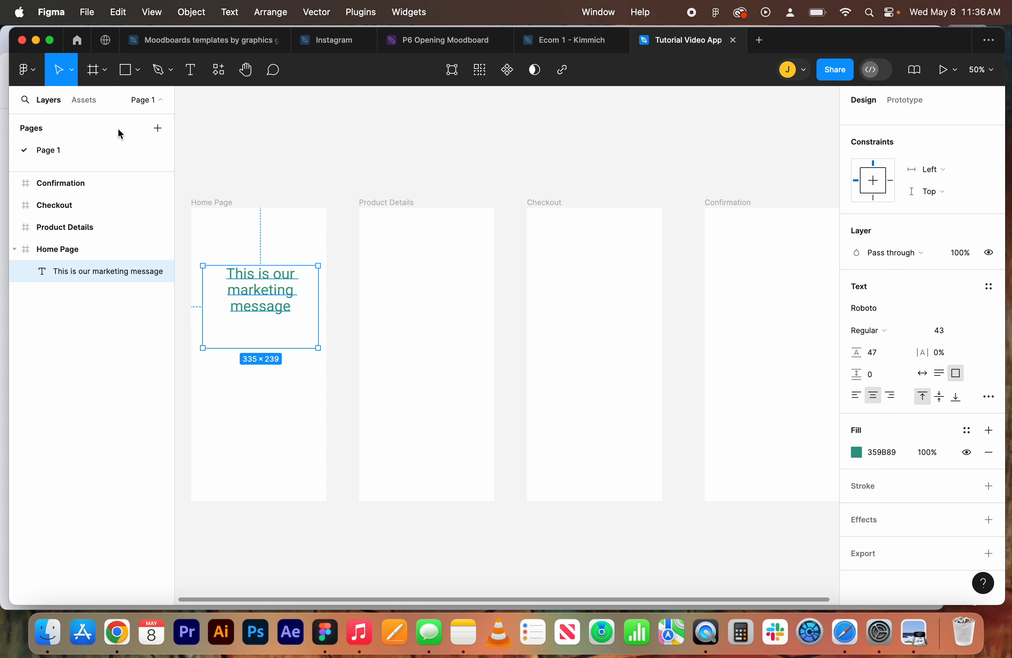
Rename Page 1 as Lo Fidelity Mobile.
{"action": "double_click", "coordinate": [55, 150]}
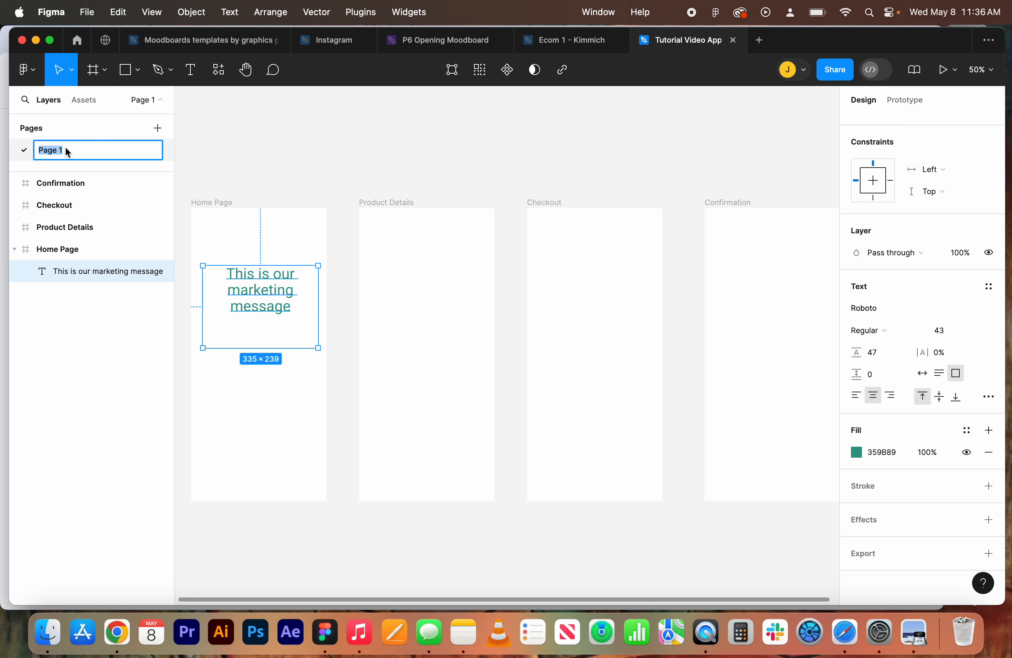
{"action": "type", "text": "Lo Fidel"}
{"action": "type", "text": "ity Wireframe"}
{"action": "key", "text": "BackSpace"}
{"action": "key", "text": "BackSpace"}
{"action": "key", "text": "BackSpace"}
{"action": "key", "text": "BackSpace"}
{"action": "key", "text": "BackSpace"}
{"action": "key", "text": "BackSpace"}
{"action": "type", "text": "Mobile"}
{"action": "key", "text": "Return"}
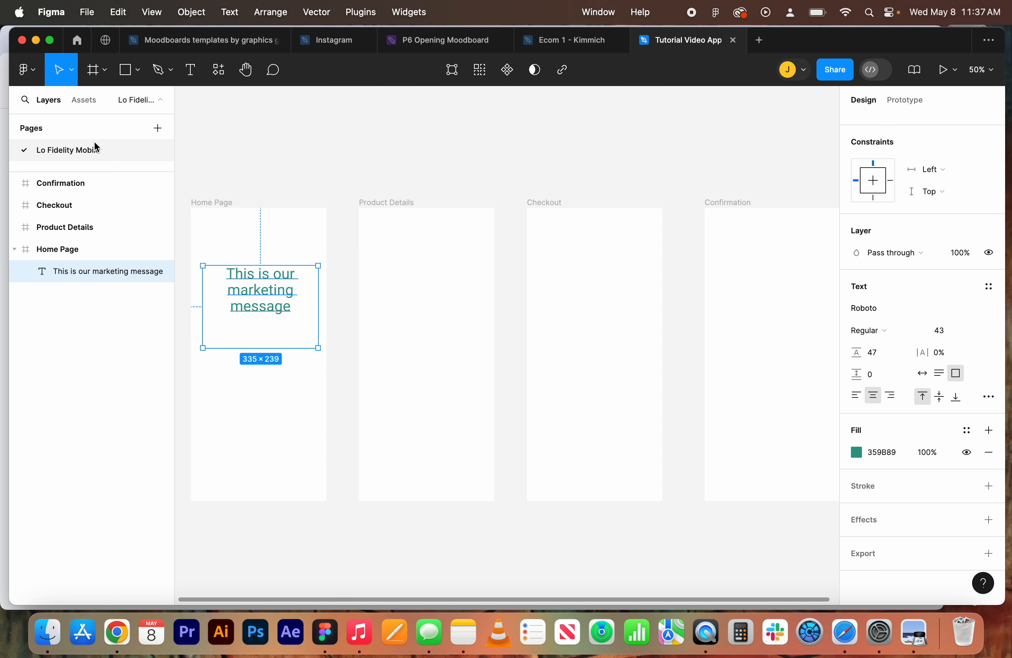
Add a new page named Lo Fidelity Desktop.
{"action": "left_click", "coordinate": [159, 128]}
{"action": "type", "text": "Lo Fidelity"}
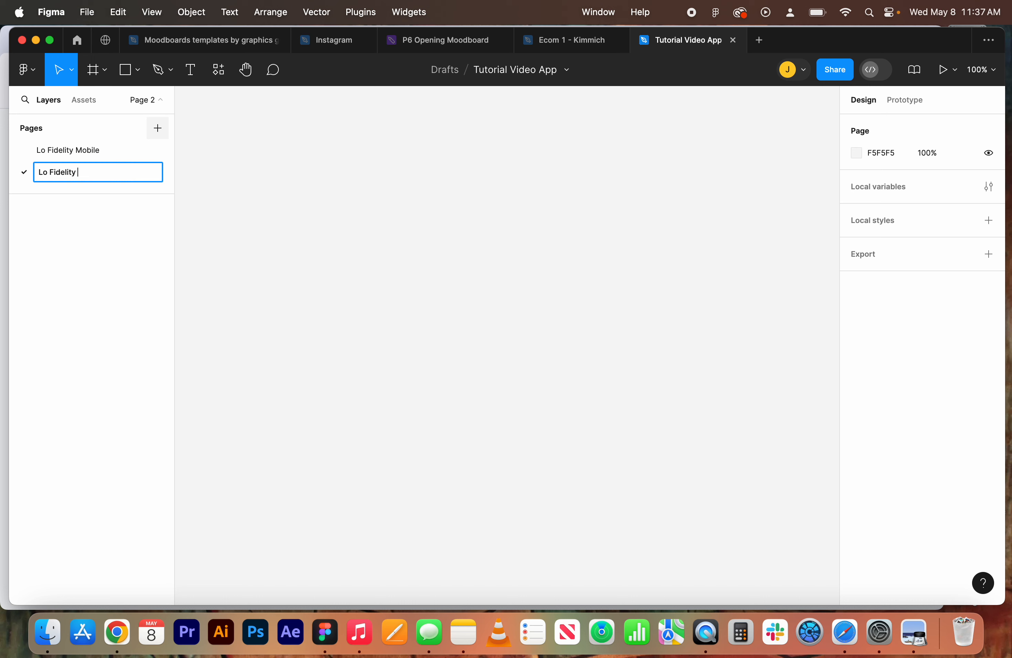
{"action": "type", "text": " Desktop"}
{"action": "key", "text": "Return"}
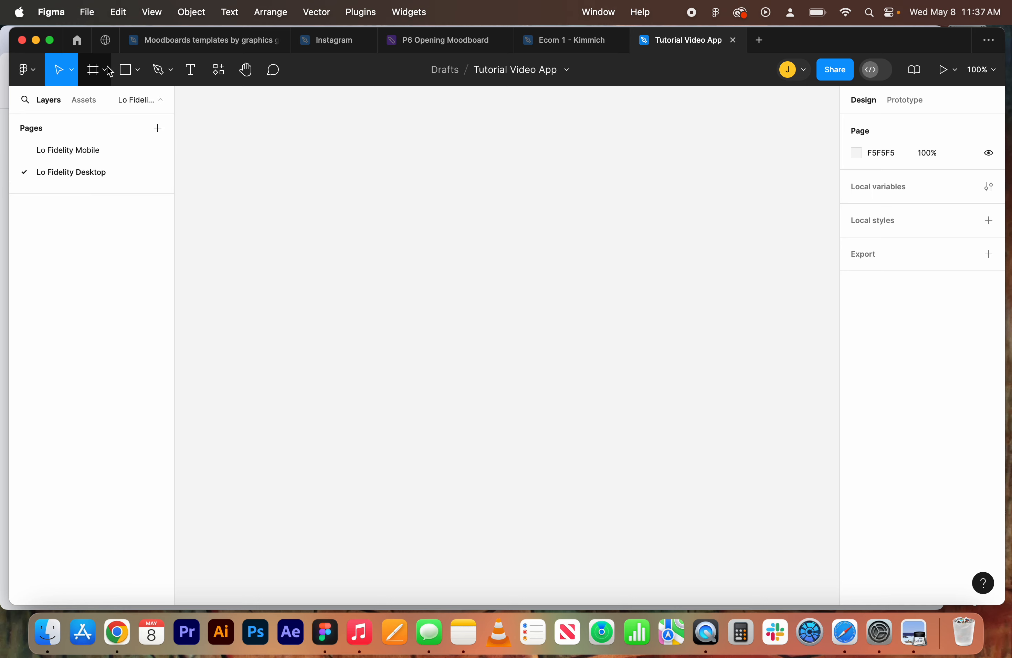
{"action": "left_click", "coordinate": [118, 72]}
{"action": "left_click", "coordinate": [94, 70]}
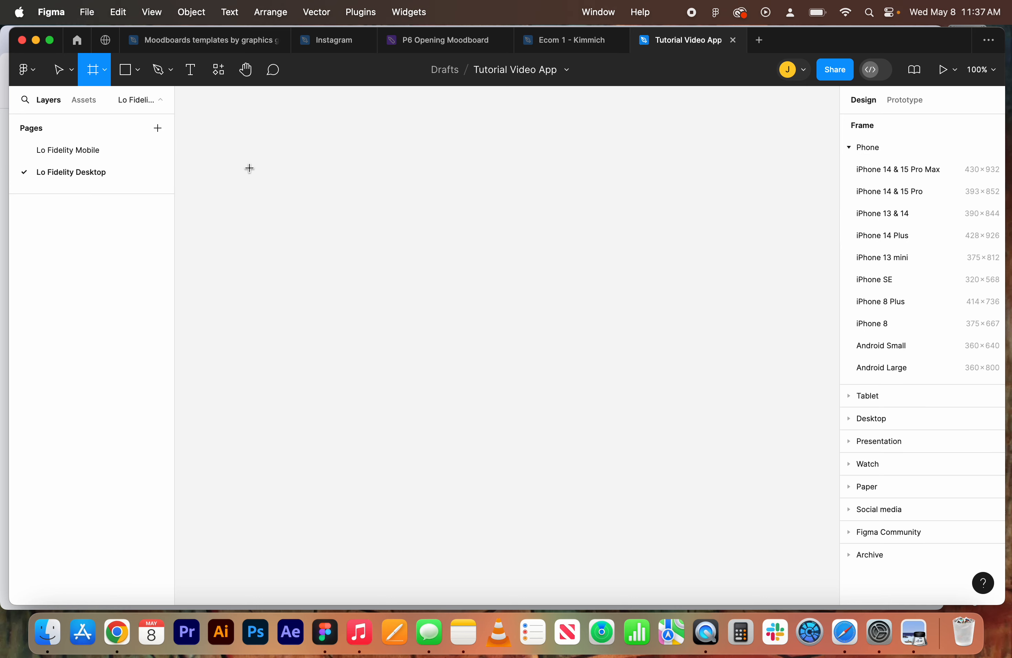
{"action": "left_click_drag", "start_coordinate": [249, 166], "coordinate": [256, 178]}
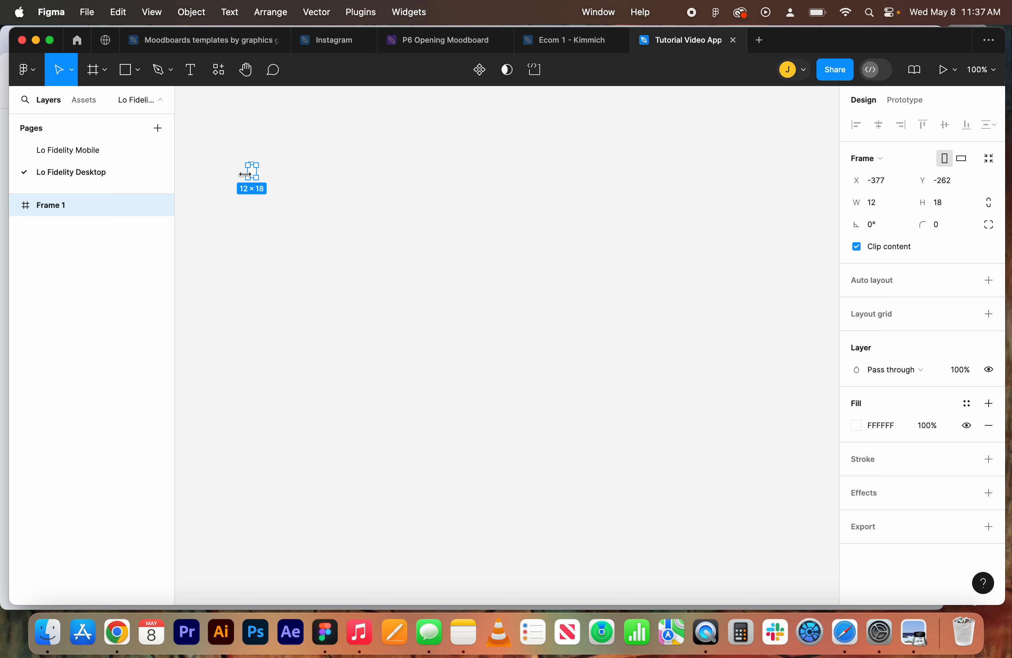
{"action": "key", "text": "BackSpace"}
Add a MacBook Pro 14" preset frame (1512 × 982) to the Lo Fidelity Desktop page.
{"action": "left_click", "coordinate": [104, 71]}
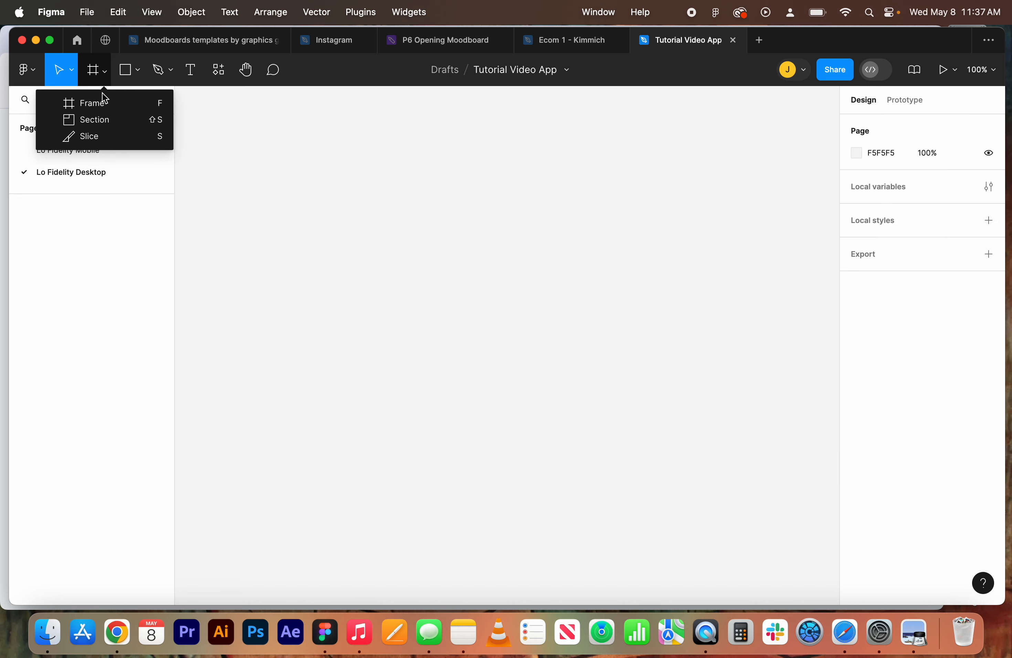
{"action": "left_click", "coordinate": [105, 102]}
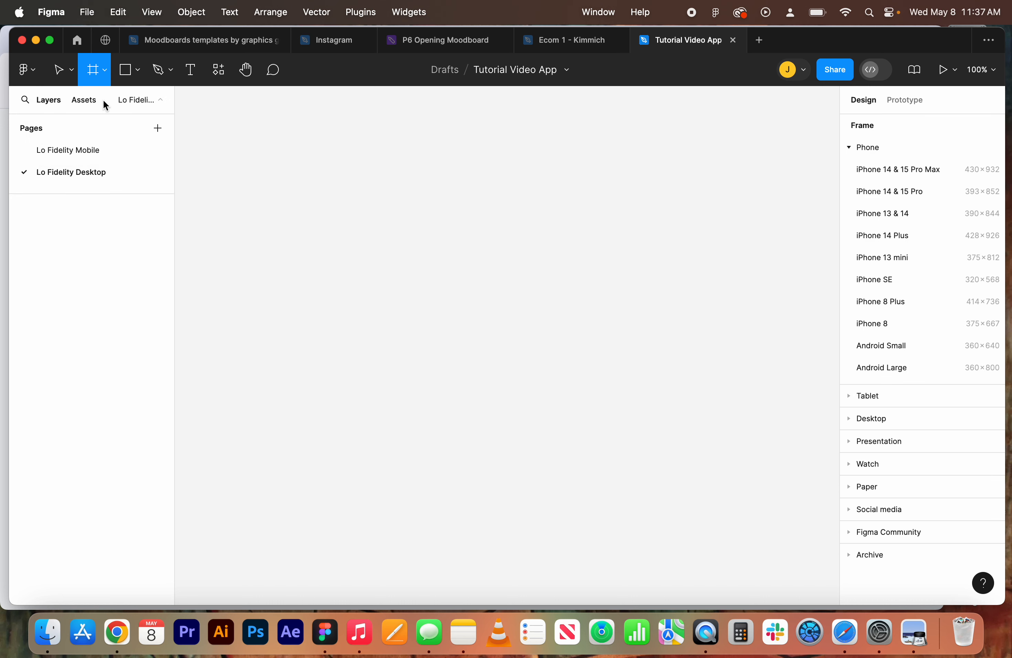
{"action": "left_click", "coordinate": [851, 418]}
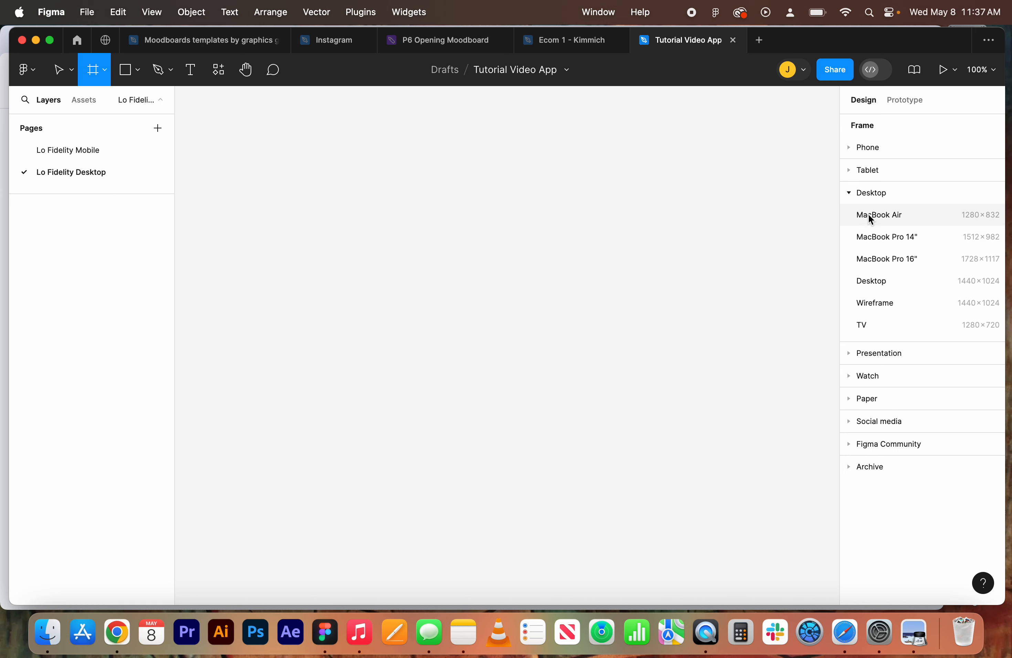
{"action": "left_click", "coordinate": [910, 237]}
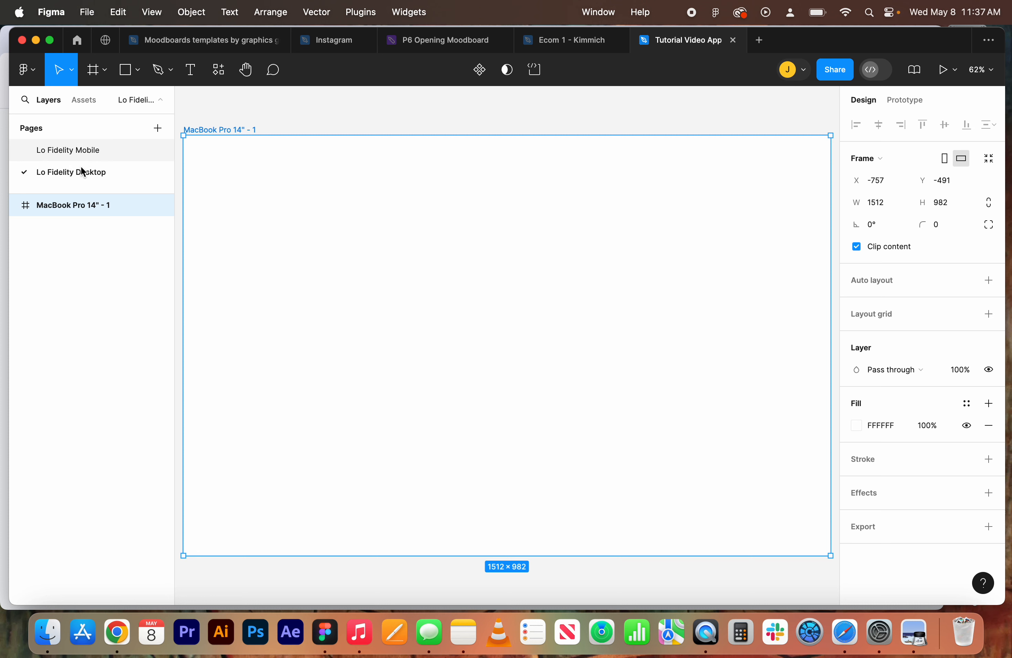
Compare the Lo Fidelity Mobile and Lo Fidelity Desktop pages, ending on the mobile page.
{"action": "left_click", "coordinate": [72, 156]}
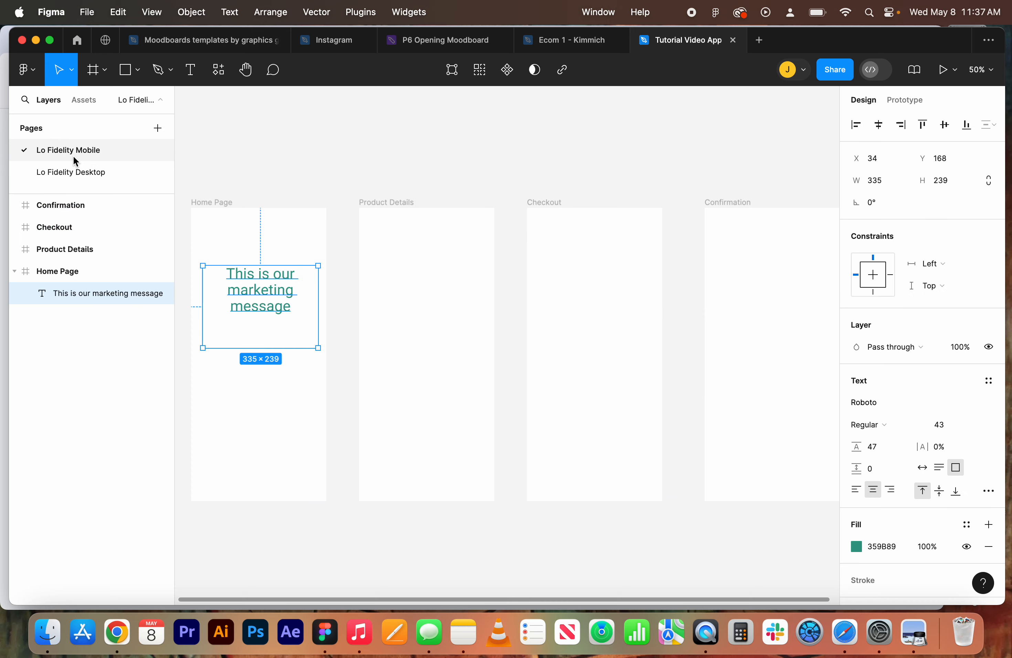
{"action": "left_click", "coordinate": [69, 171]}
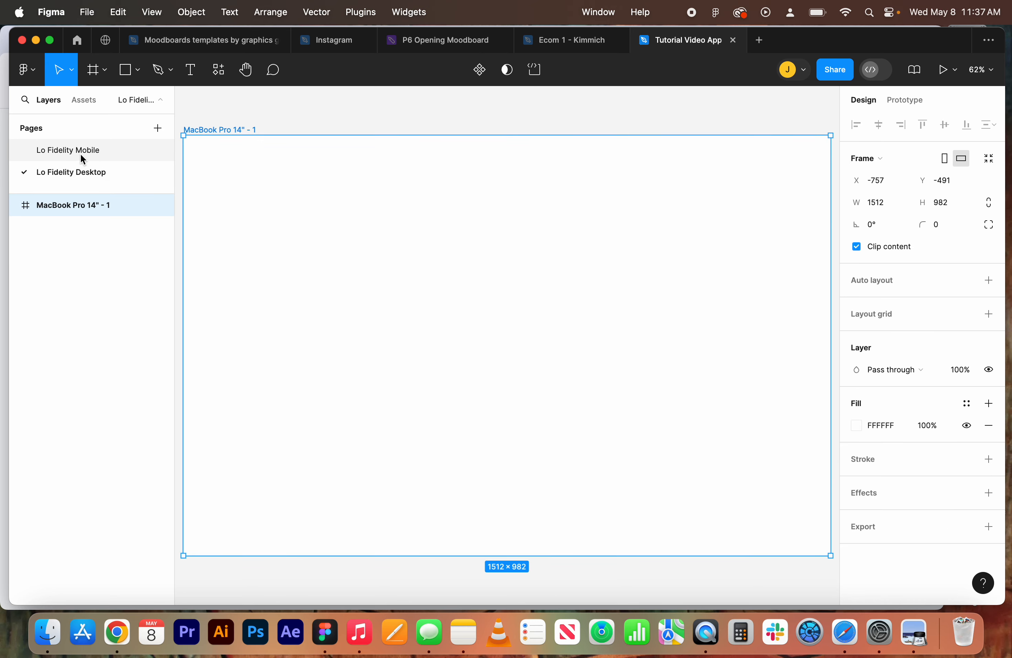
{"action": "left_click", "coordinate": [81, 156]}
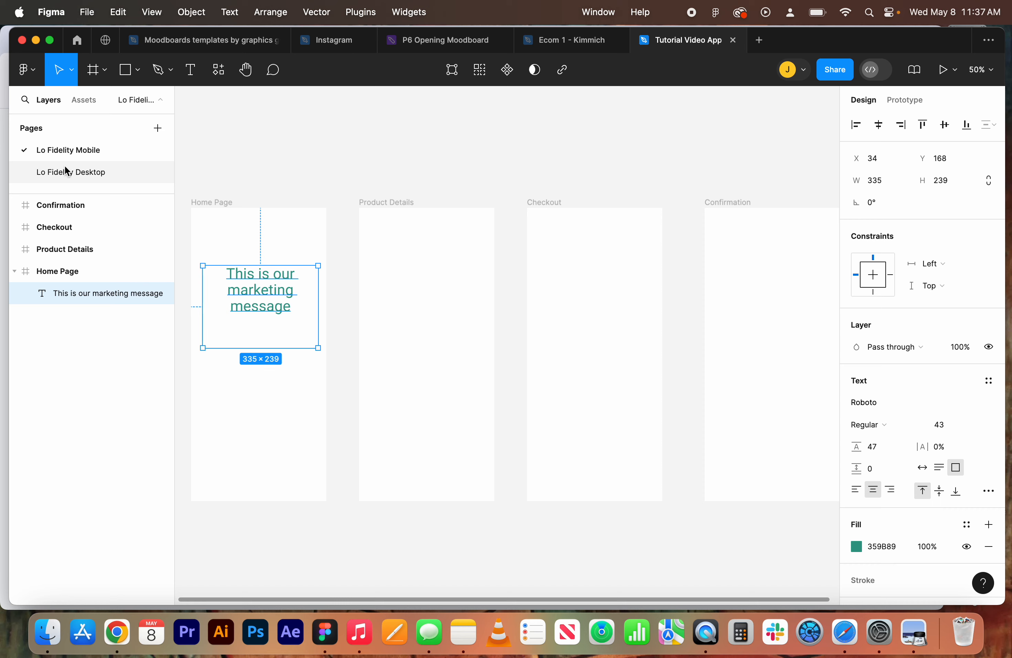
{"action": "left_click", "coordinate": [62, 171]}
{"action": "left_click", "coordinate": [67, 154]}
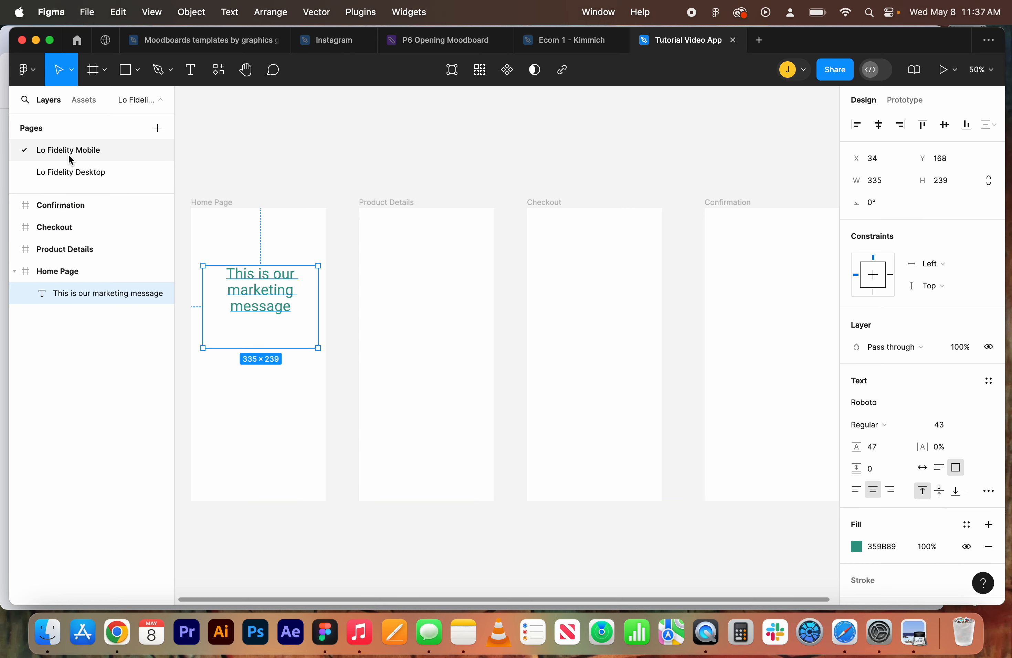
{"action": "left_click", "coordinate": [83, 170]}
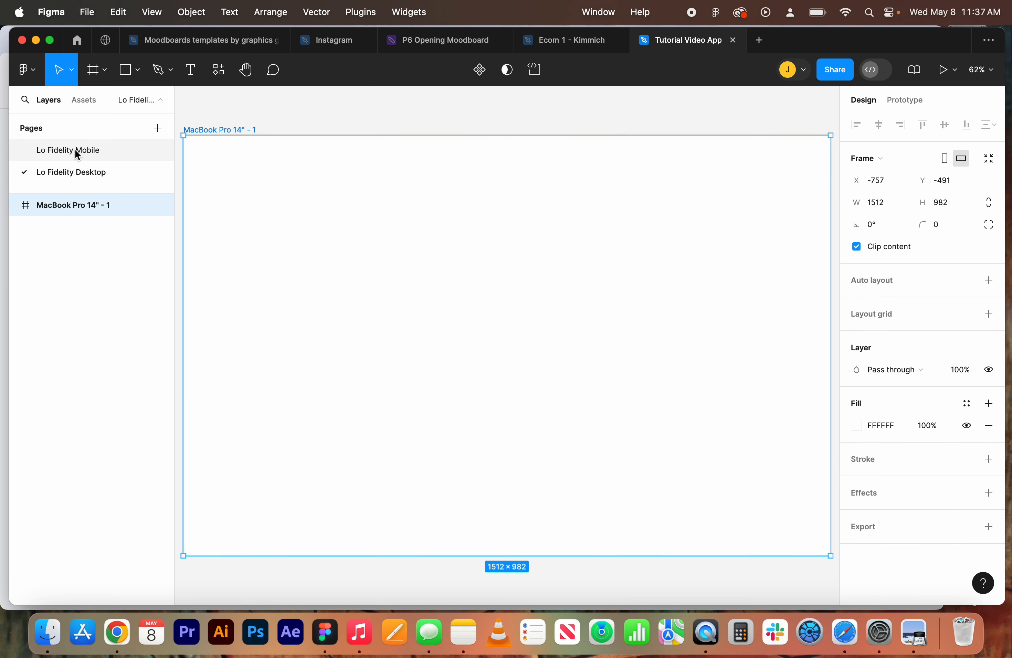
{"action": "left_click", "coordinate": [76, 151]}
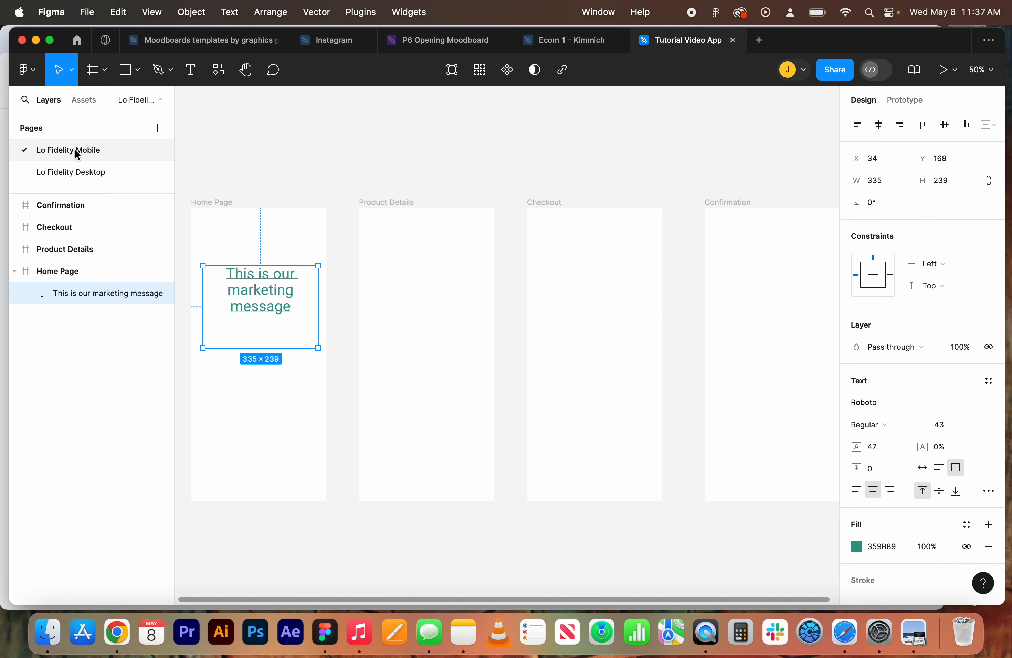
Add a new page named Brief and Task Flow after the Lo Fidelity Mobile page.
{"action": "left_click", "coordinate": [159, 130]}
{"action": "type", "text": "Br"}
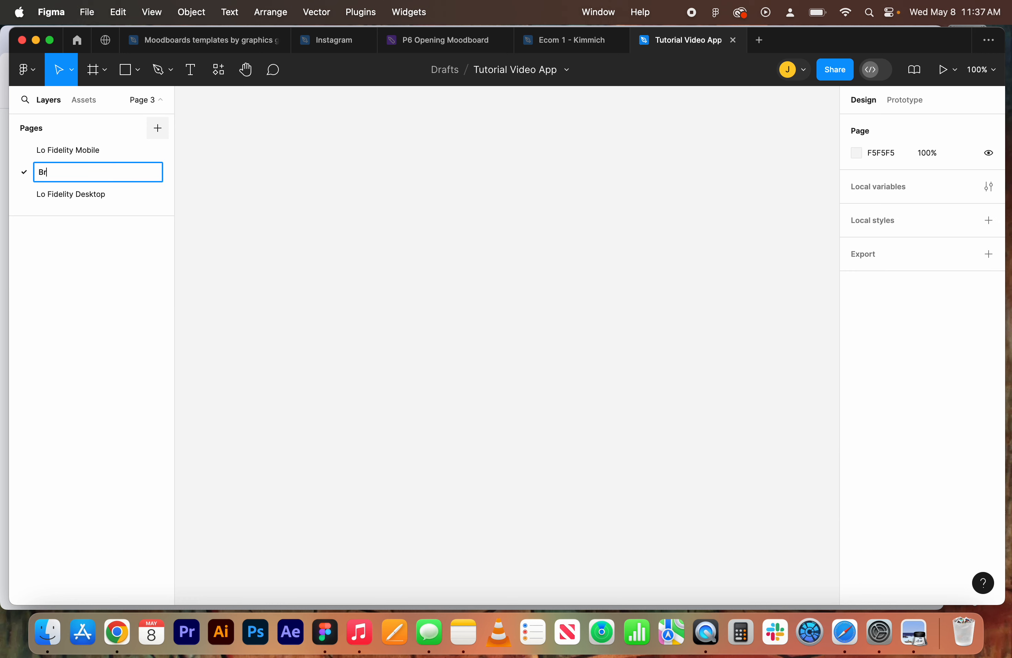
{"action": "type", "text": "ief and Task Flow"}
{"action": "key", "text": "Return"}
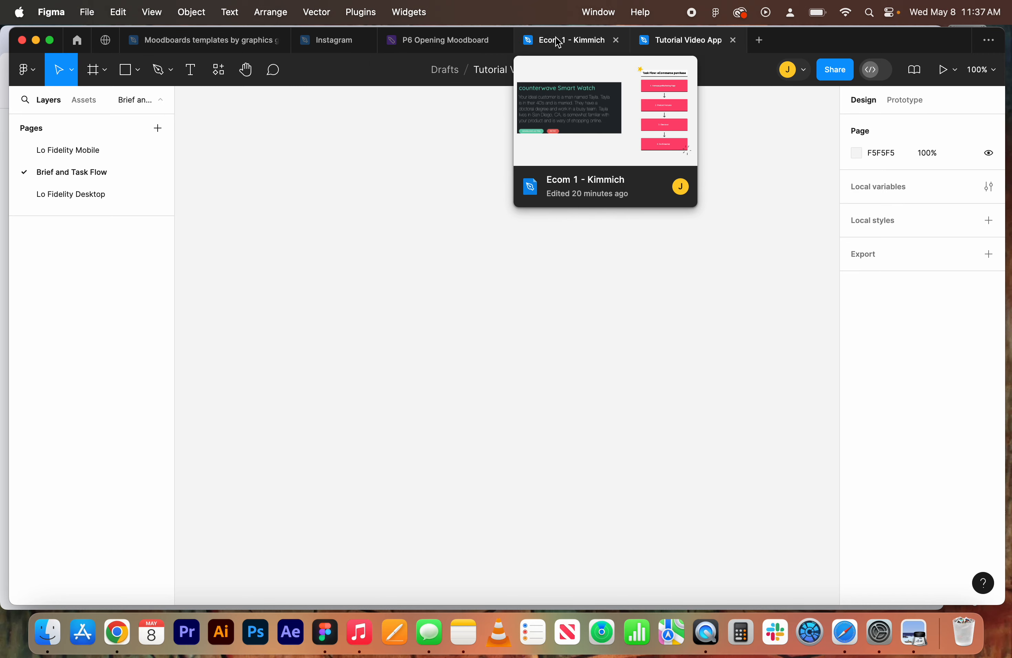
Copy the counterwave Smart Watch brief image from the Ecom 1 file onto the Brief and Task Flow page of Tutorial Video App.
{"action": "left_click", "coordinate": [237, 40]}
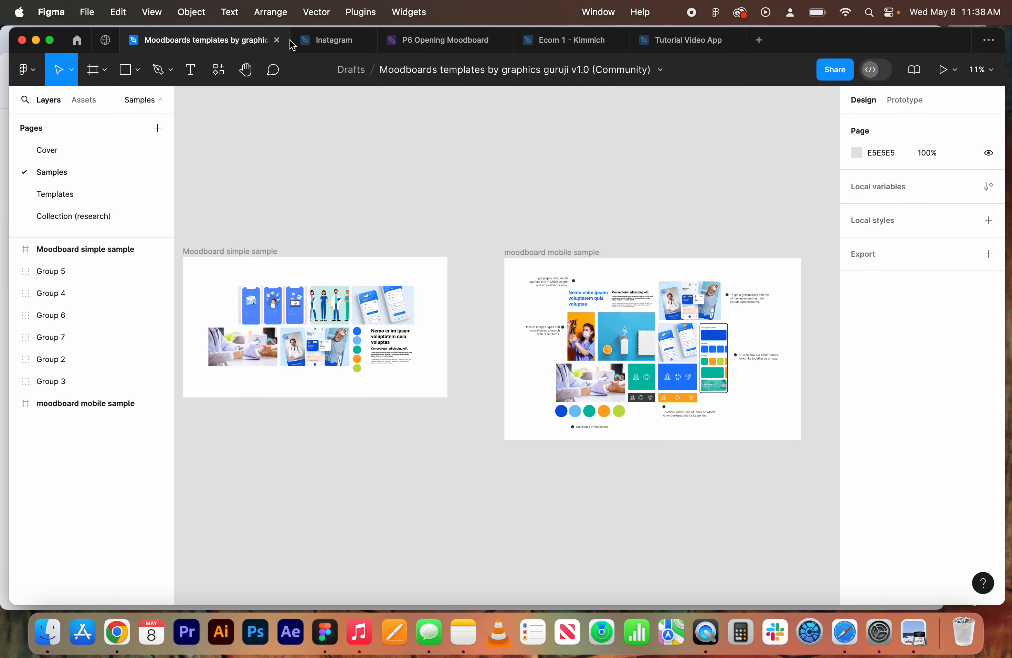
{"action": "left_click", "coordinate": [450, 41]}
{"action": "left_click", "coordinate": [571, 44]}
{"action": "left_click", "coordinate": [434, 258]}
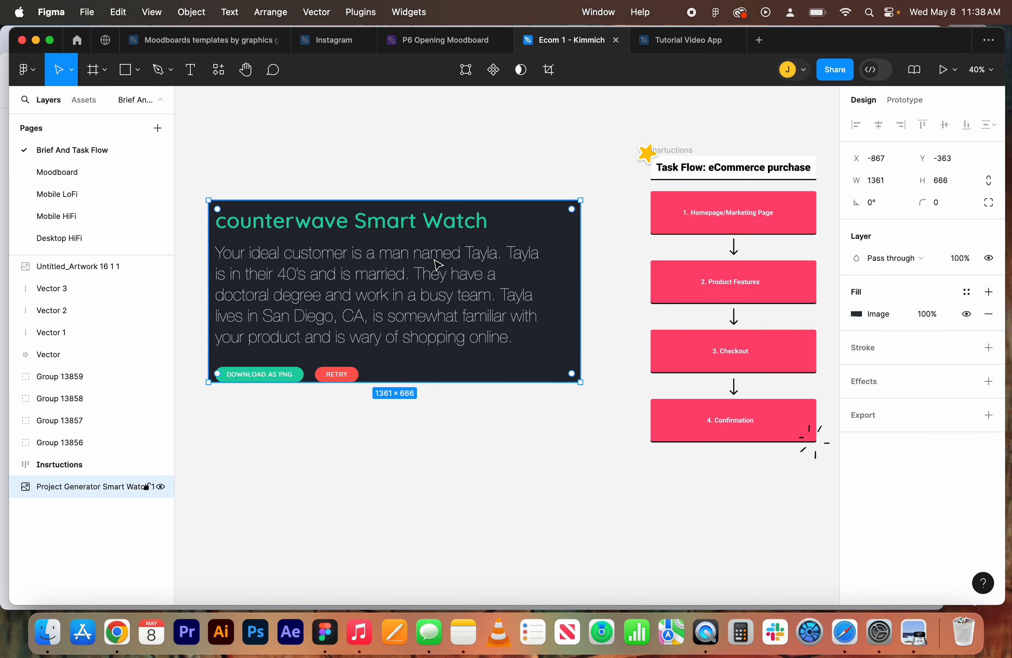
{"action": "left_click", "coordinate": [676, 45]}
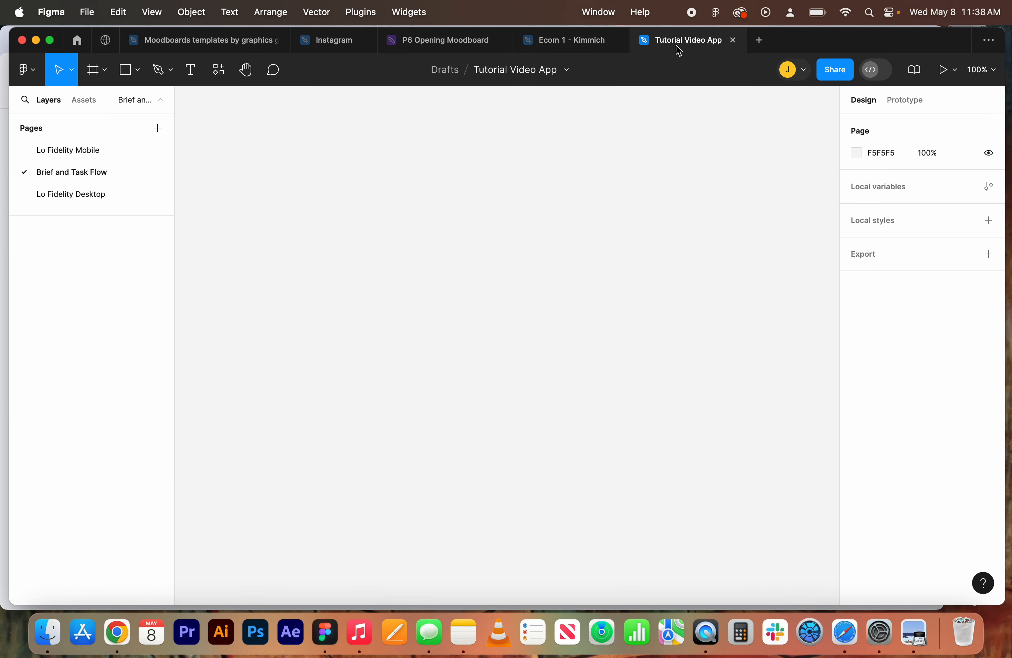
{"action": "key", "text": "super+v"}
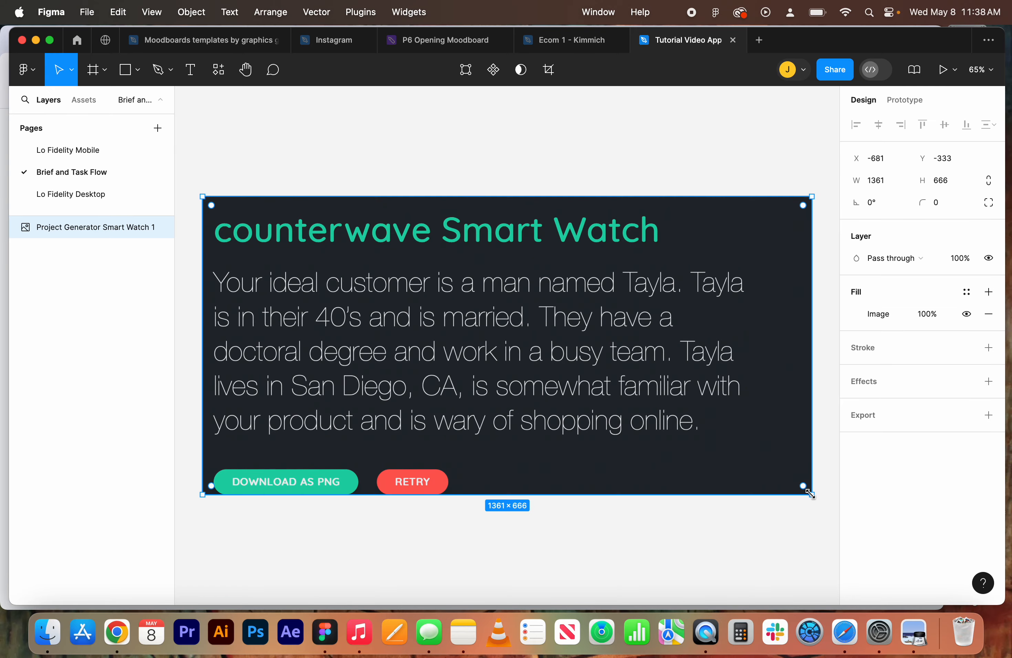
{"action": "left_click_drag", "start_coordinate": [811, 494], "coordinate": [683, 461]}
{"action": "key", "text": "minus"}
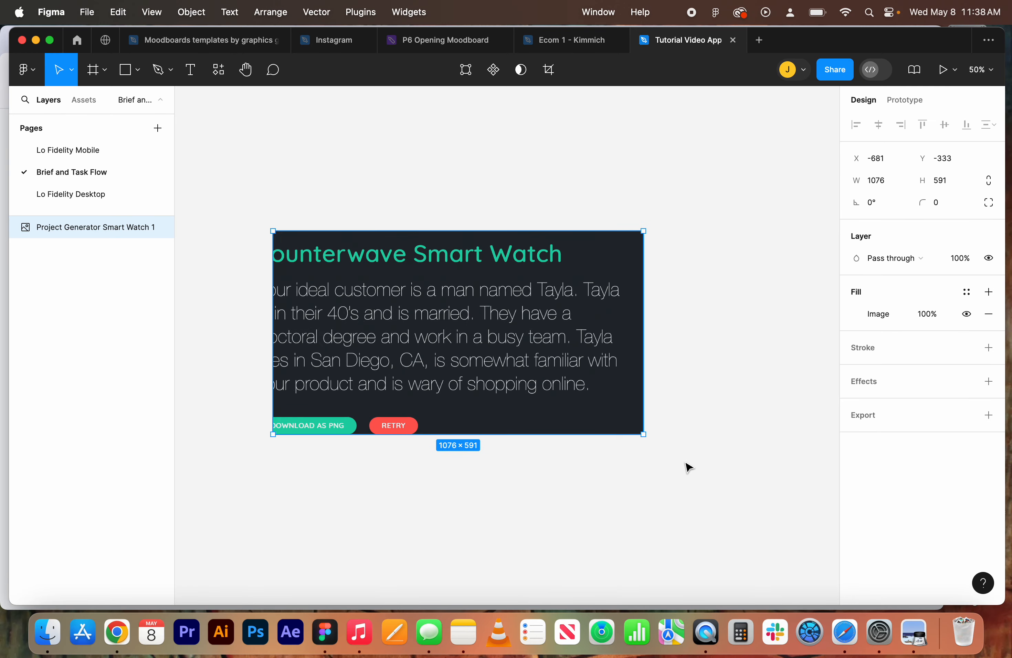
{"action": "key", "text": "super+z"}
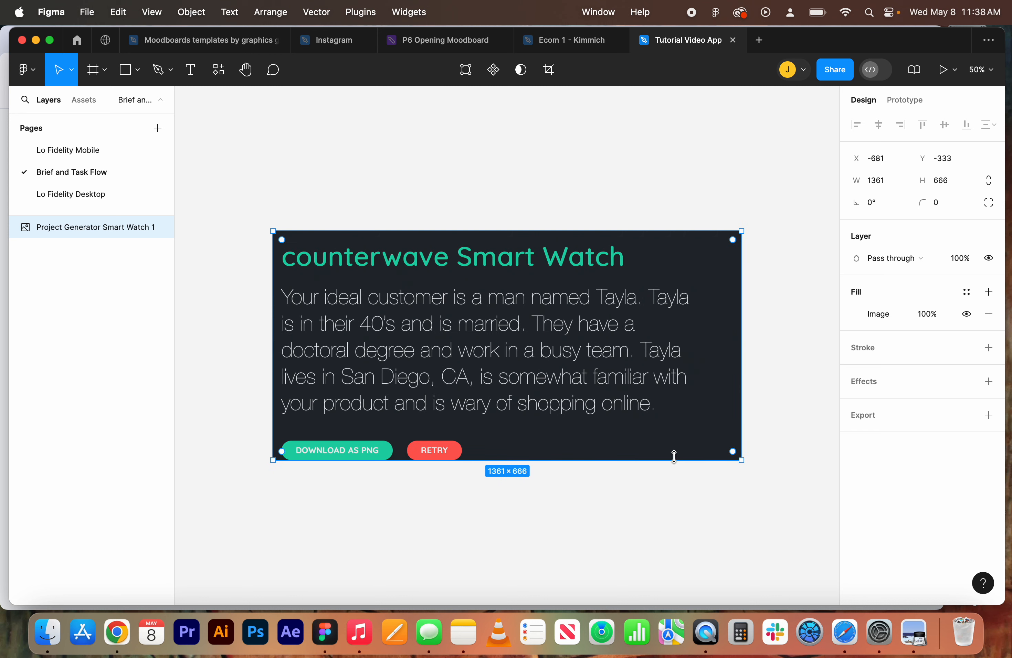
Move the Smart Watch brief image to about X -1693, Y -493 to free space beside it, and deselect it.
{"action": "left_click_drag", "start_coordinate": [676, 424], "coordinate": [604, 390]}
{"action": "key", "text": "minus"}
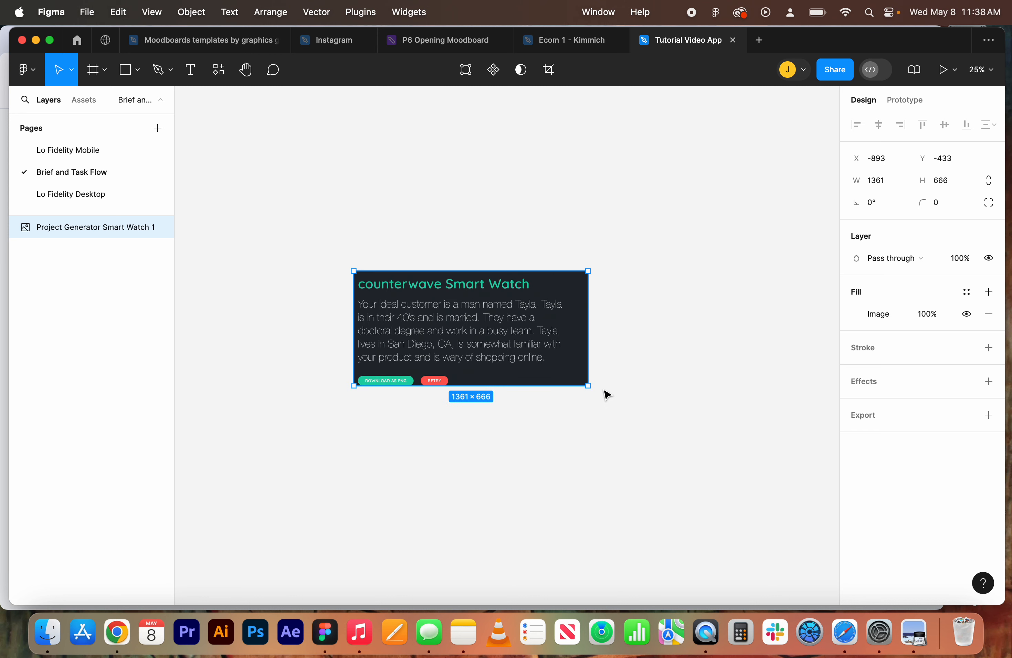
{"action": "left_click_drag", "start_coordinate": [504, 318], "coordinate": [368, 312]}
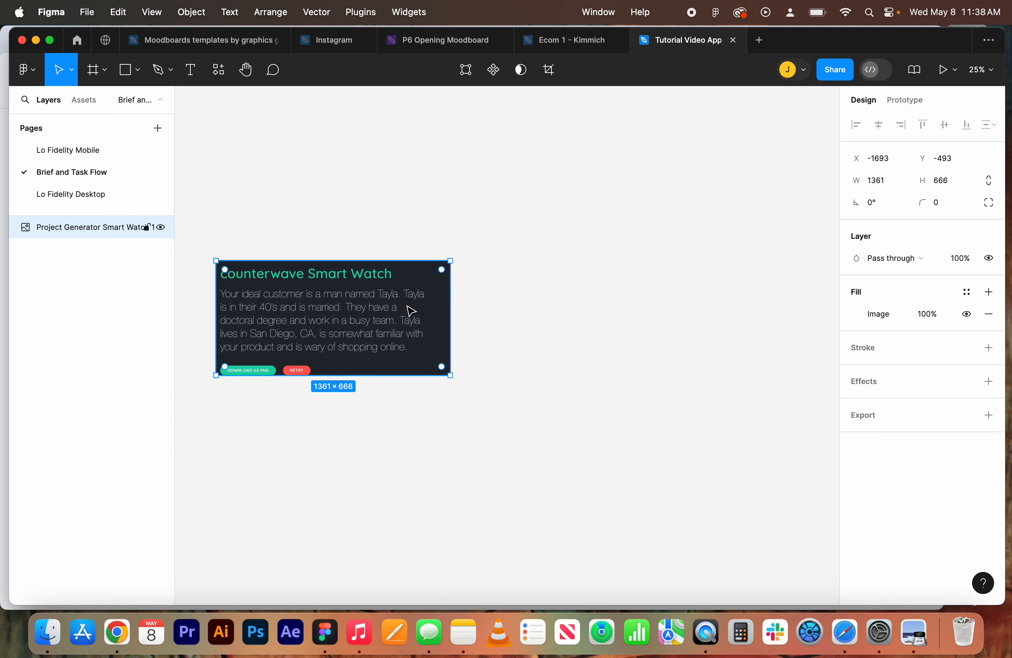
{"action": "left_click", "coordinate": [381, 172]}
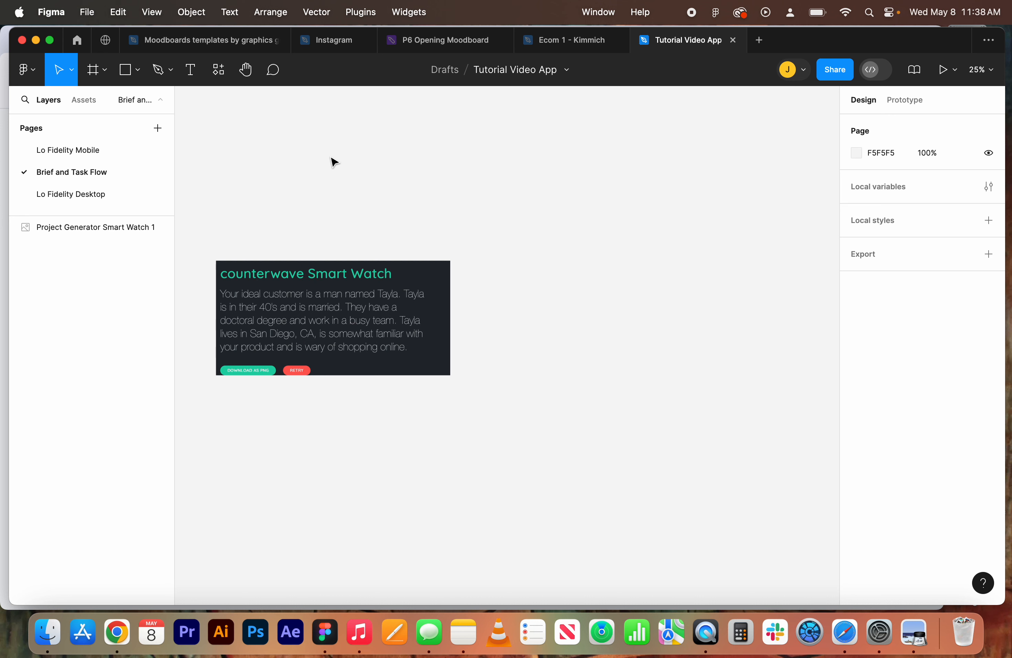
Draw a rectangle to the right of and slightly above the brief image and enlarge it to about 1136 × 459.
{"action": "left_click", "coordinate": [139, 70]}
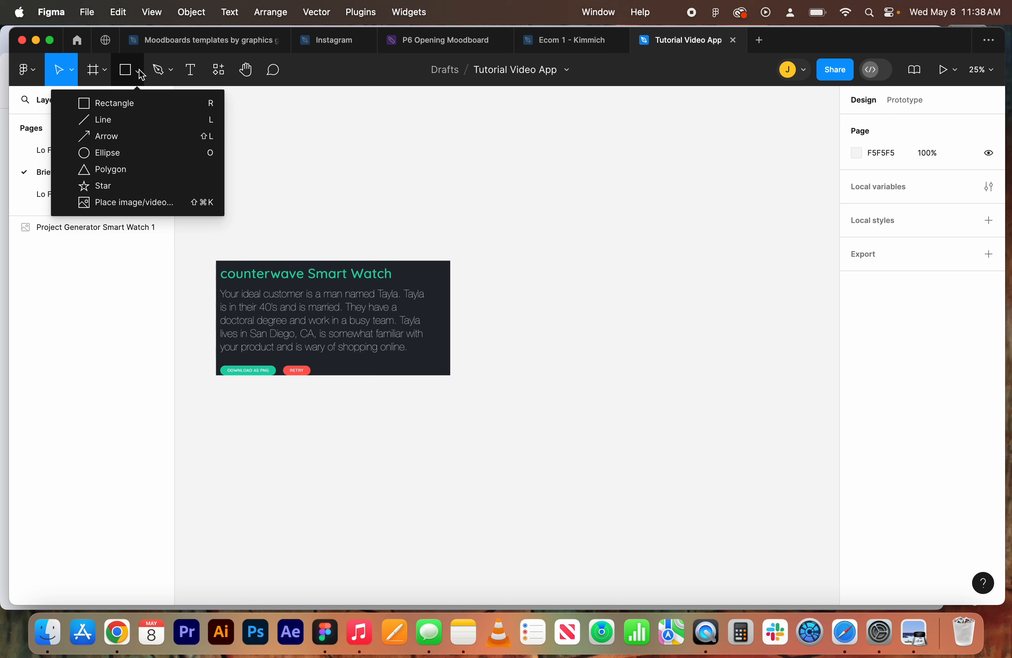
{"action": "left_click", "coordinate": [123, 101]}
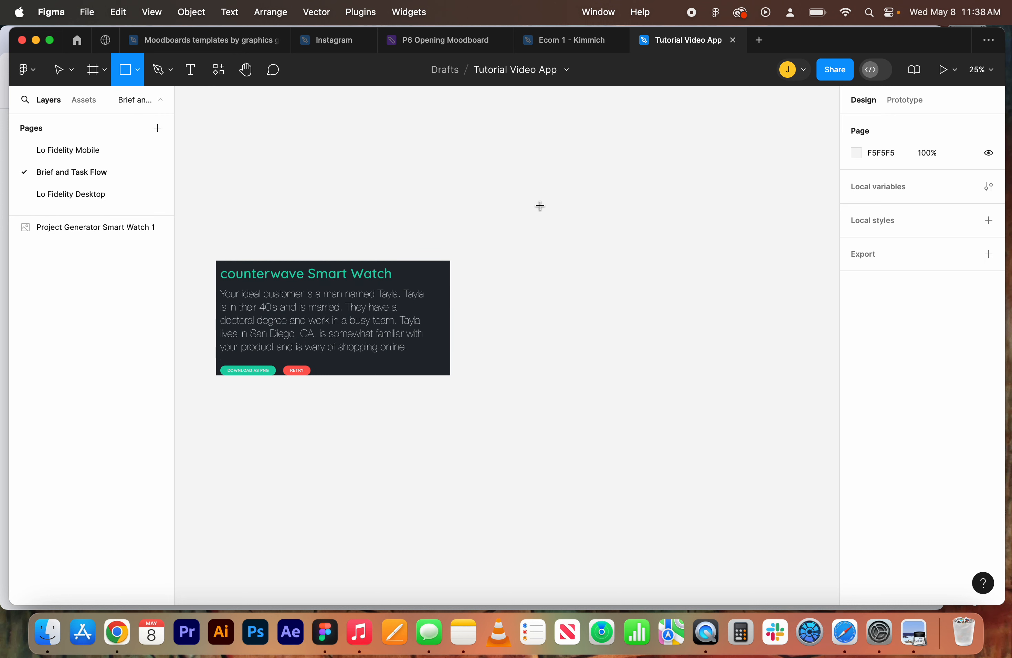
{"action": "left_click_drag", "start_coordinate": [540, 199], "coordinate": [724, 272]}
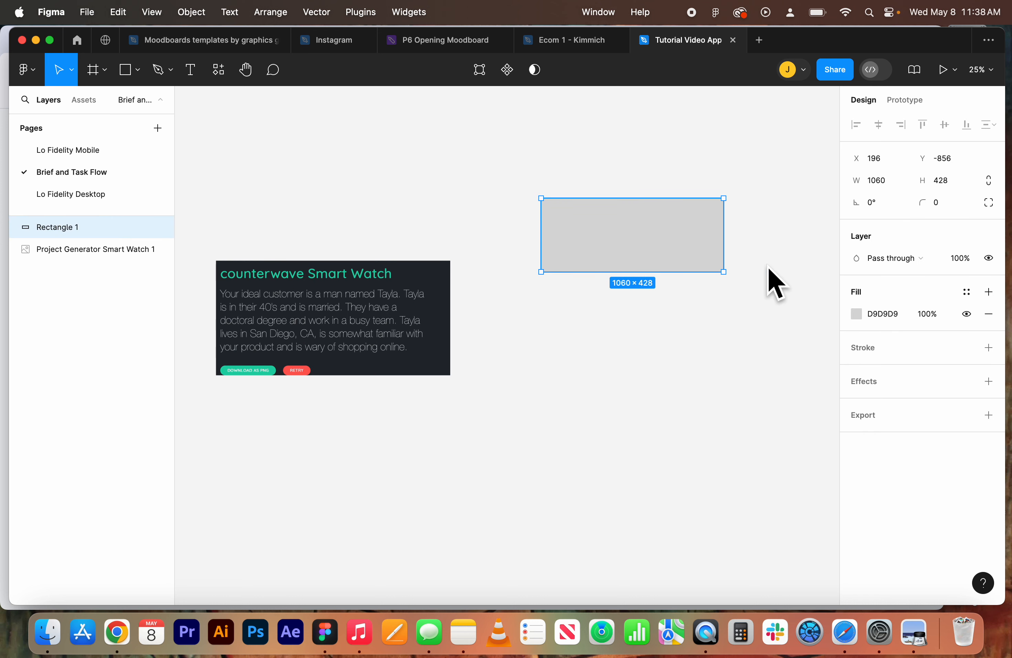
{"action": "mouse_move", "coordinate": [723, 272]}
{"action": "left_mouse_down"}
{"action": "mouse_move", "coordinate": [661, 226]}
{"action": "mouse_move", "coordinate": [785, 333]}
{"action": "mouse_move", "coordinate": [752, 291]}
{"action": "mouse_move", "coordinate": [616, 215]}
{"action": "mouse_move", "coordinate": [758, 318]}
{"action": "mouse_move", "coordinate": [668, 253]}
{"action": "mouse_move", "coordinate": [689, 270]}
{"action": "mouse_move", "coordinate": [596, 256]}
{"action": "mouse_move", "coordinate": [643, 253]}
{"action": "mouse_move", "coordinate": [592, 203]}
{"action": "mouse_move", "coordinate": [635, 230]}
{"action": "mouse_move", "coordinate": [587, 270]}
{"action": "mouse_move", "coordinate": [738, 277]}
{"action": "left_mouse_up"}
{"action": "left_click", "coordinate": [787, 298]}
{"action": "left_click", "coordinate": [679, 248]}
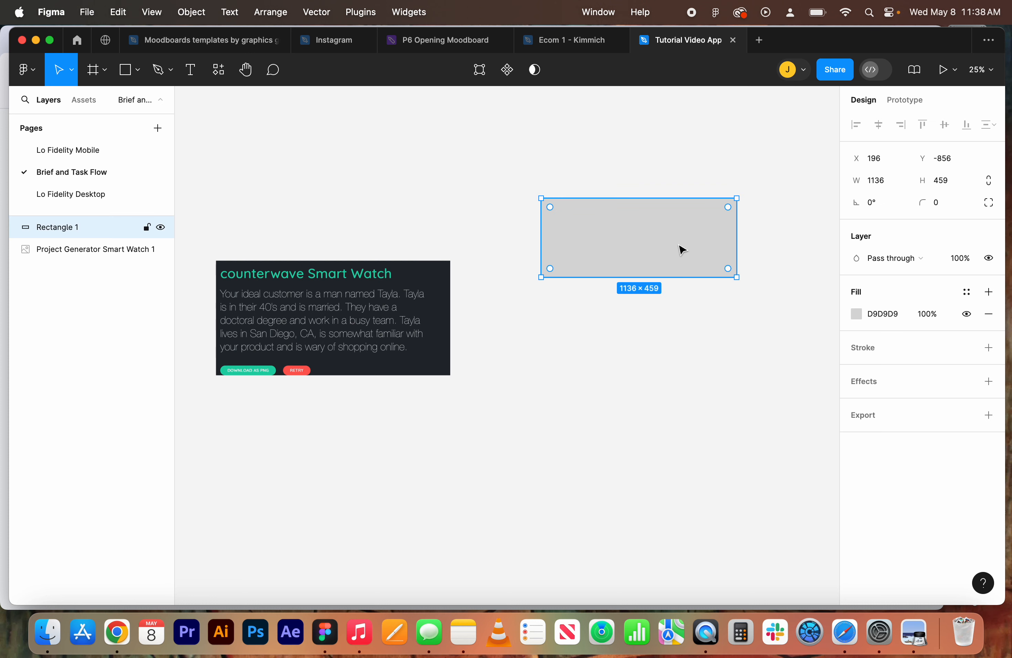
Change the new rectangle's fill to dark red A52323.
{"action": "left_click", "coordinate": [856, 316]}
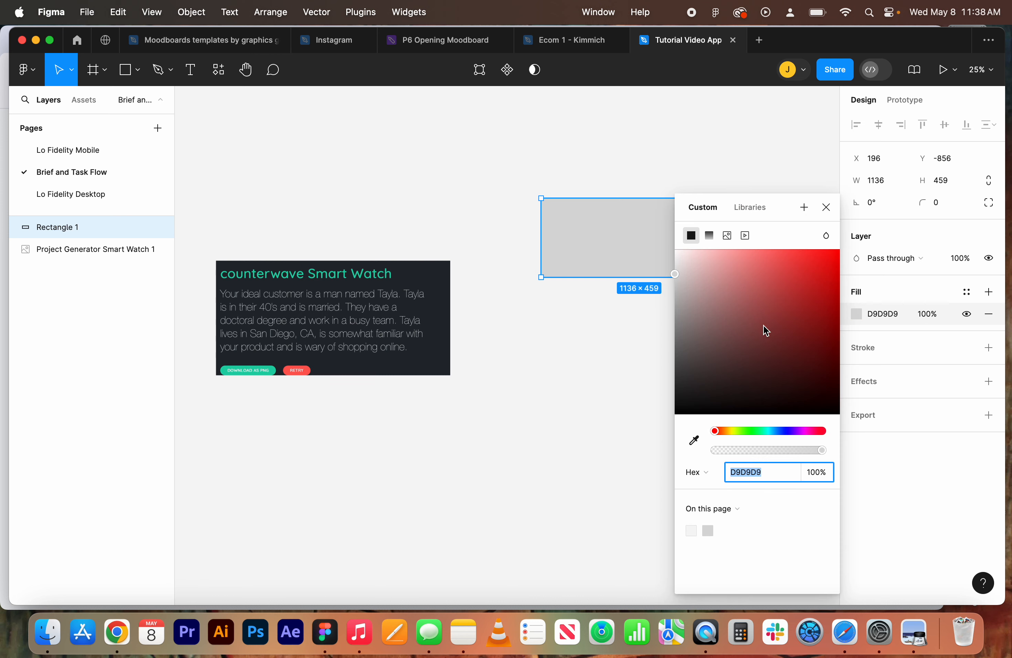
{"action": "mouse_move", "coordinate": [763, 332]}
{"action": "left_mouse_down"}
{"action": "mouse_move", "coordinate": [793, 299]}
{"action": "mouse_move", "coordinate": [805, 313]}
{"action": "left_mouse_up"}
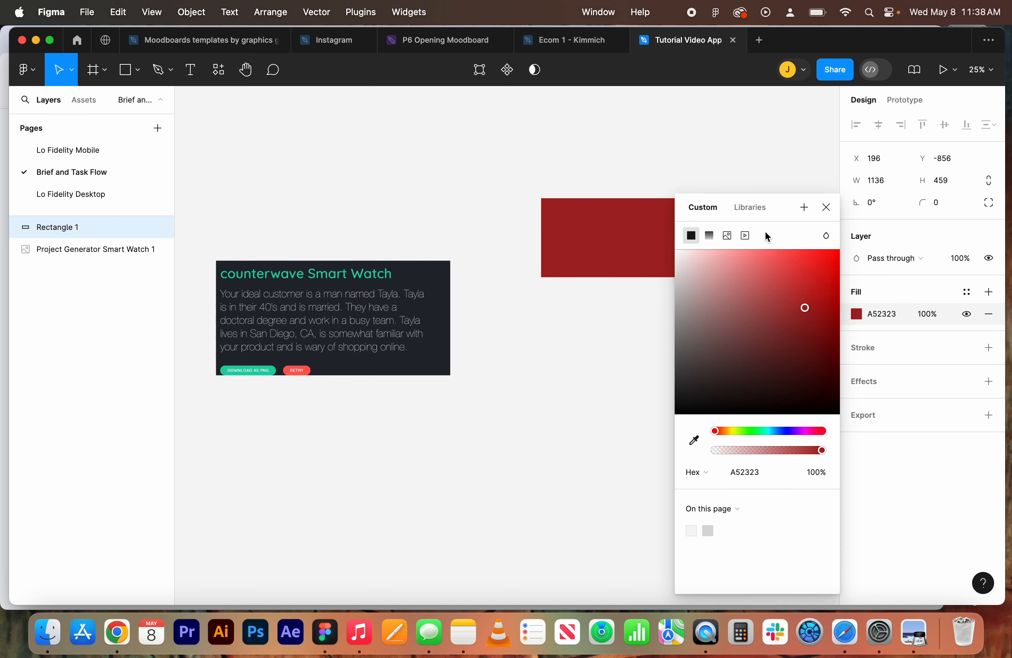
{"action": "left_click", "coordinate": [827, 210]}
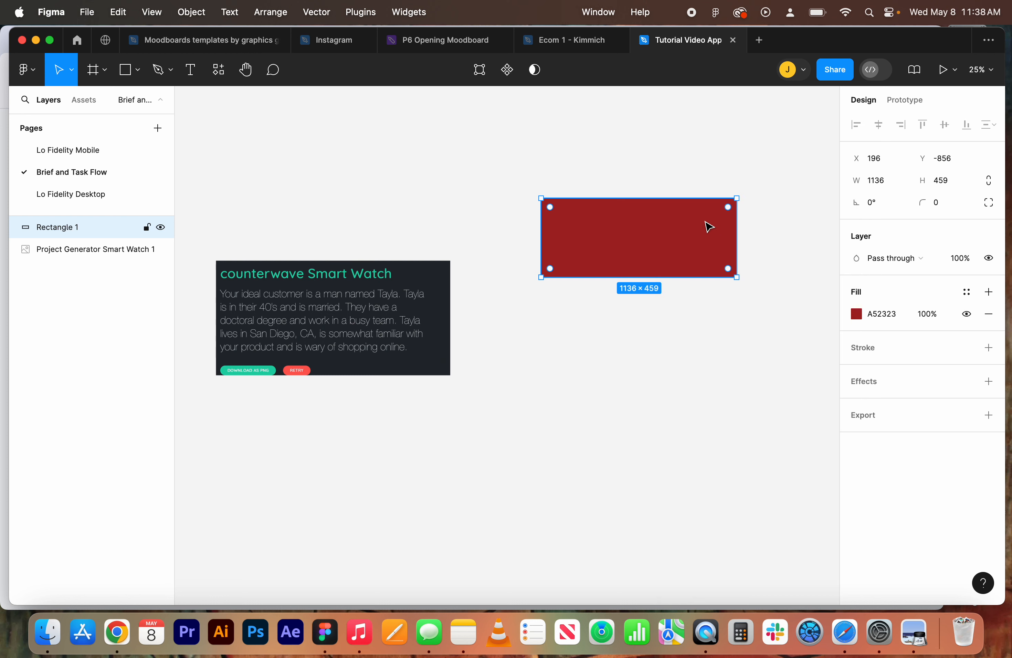
Round all corners of the rectangle to a radius of about 94.
{"action": "key", "text": "super+equal"}
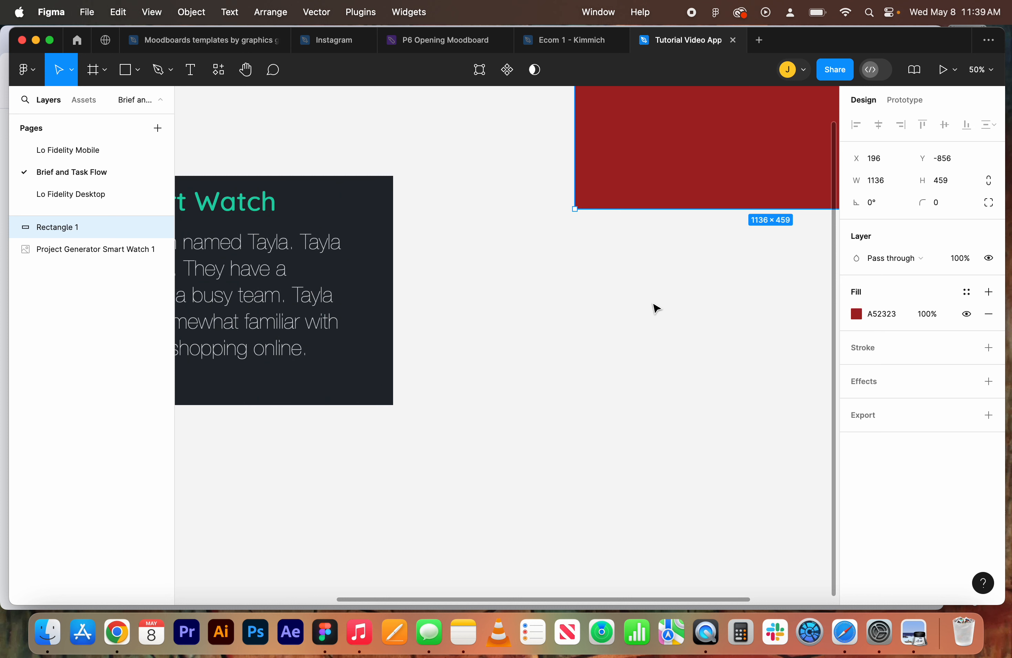
{"action": "key", "text": "space"}
{"action": "left_click_drag", "start_coordinate": [590, 319], "coordinate": [419, 476]}
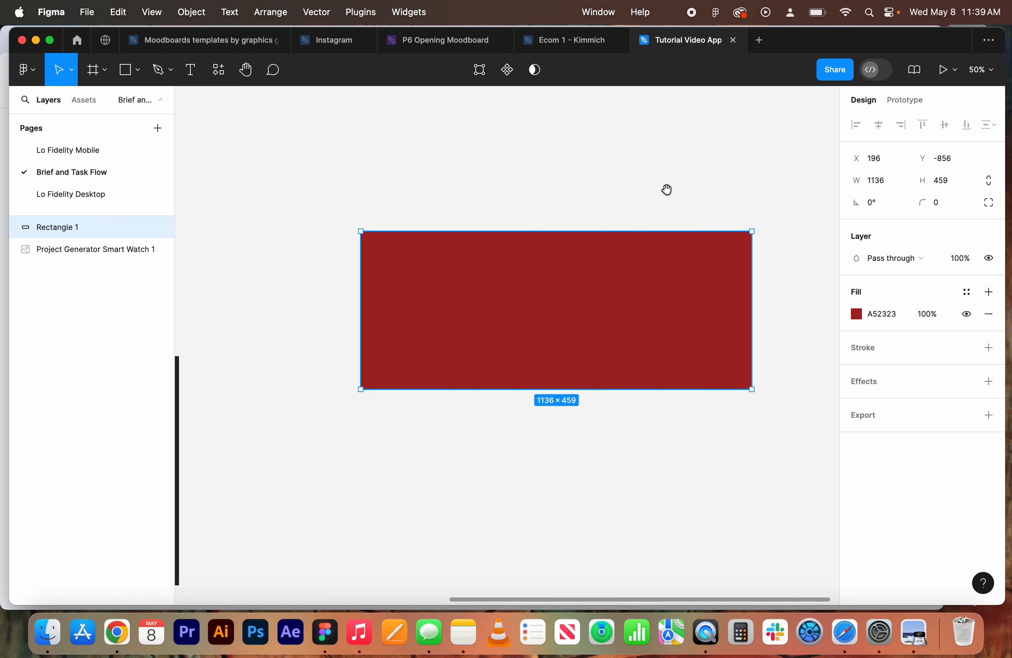
{"action": "left_click_drag", "start_coordinate": [666, 190], "coordinate": [616, 193]}
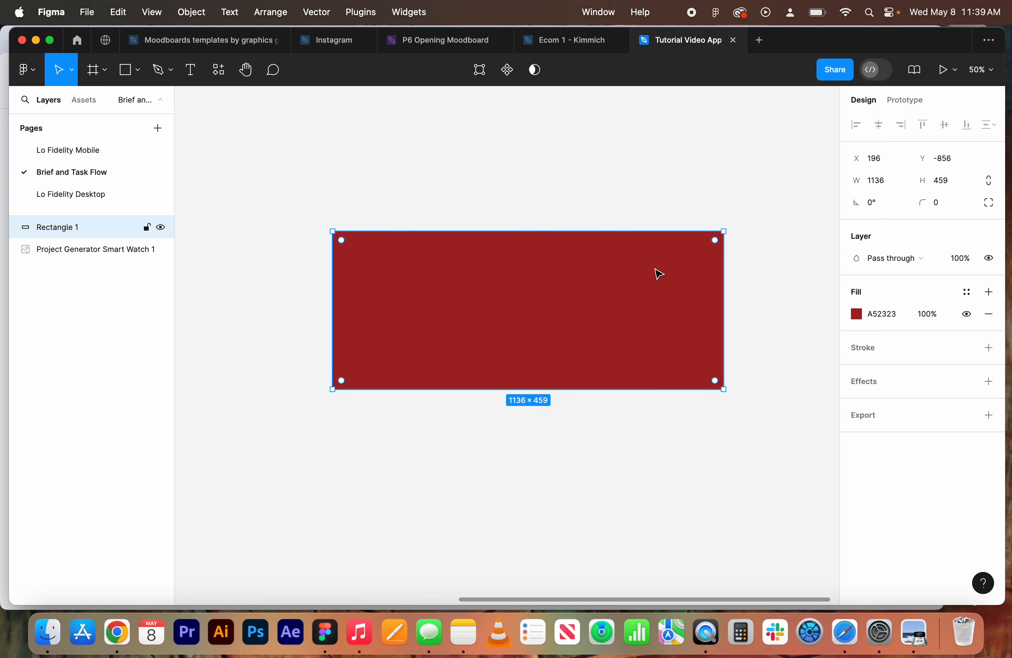
{"action": "mouse_move", "coordinate": [715, 243]}
{"action": "left_click_drag", "start_coordinate": [715, 243], "coordinate": [705, 271]}
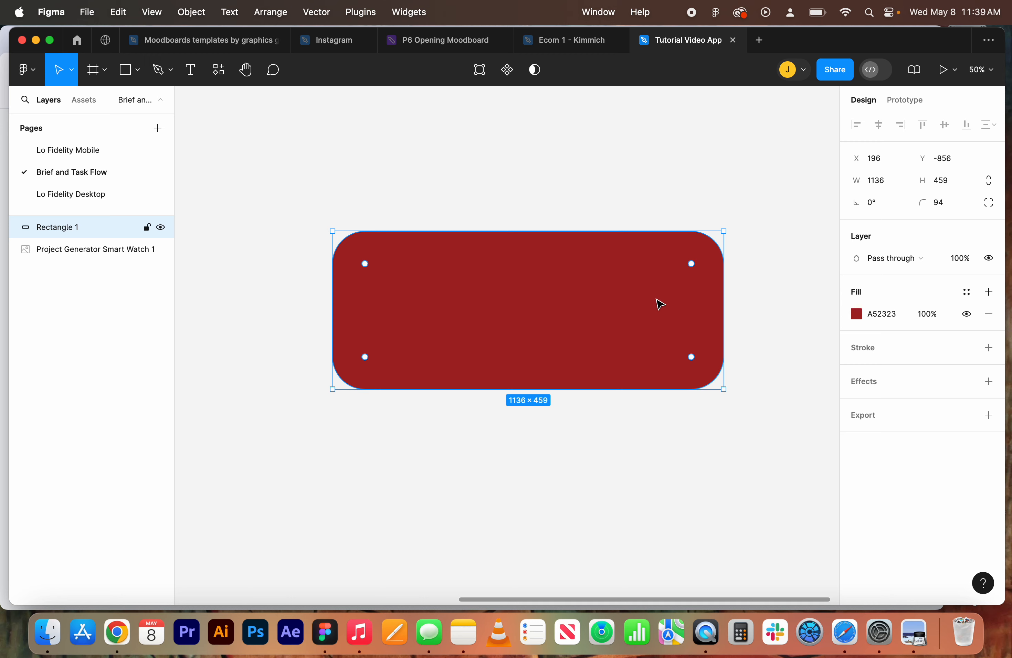
Recolor the rounded rectangle's fill to mint green 8BEBD4.
{"action": "left_click", "coordinate": [857, 314]}
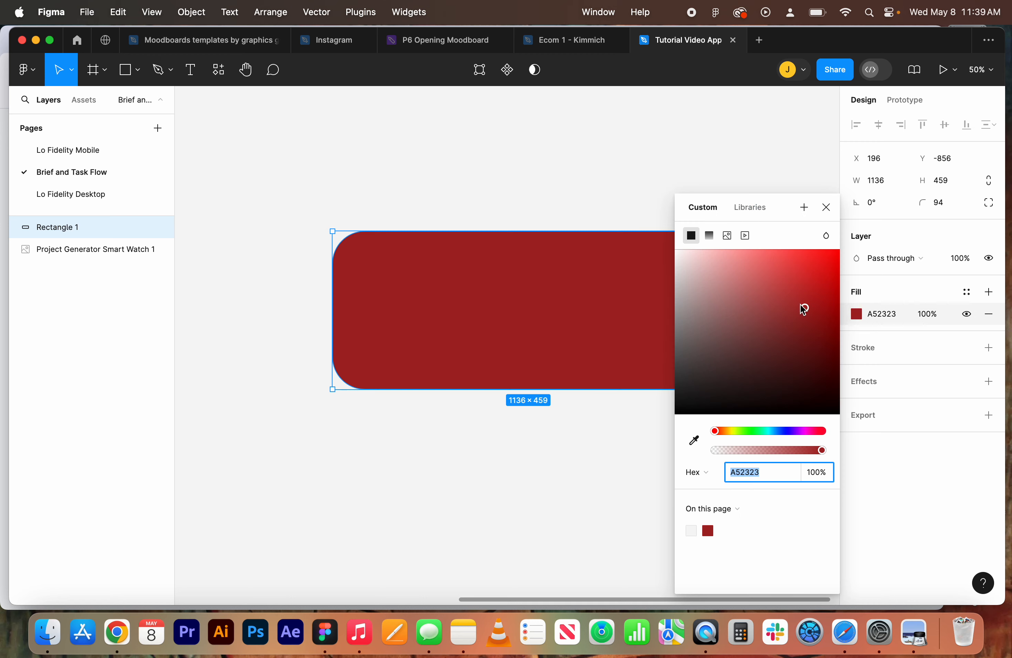
{"action": "left_click_drag", "start_coordinate": [801, 305], "coordinate": [745, 267]}
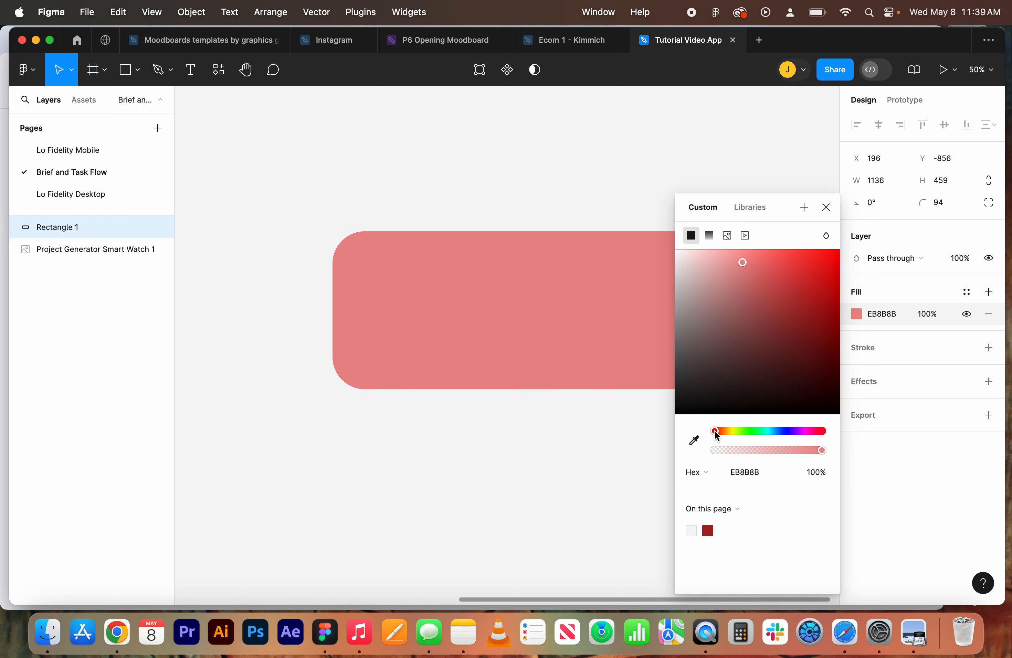
{"action": "left_click_drag", "start_coordinate": [717, 431], "coordinate": [764, 432]}
{"action": "left_click", "coordinate": [827, 208]}
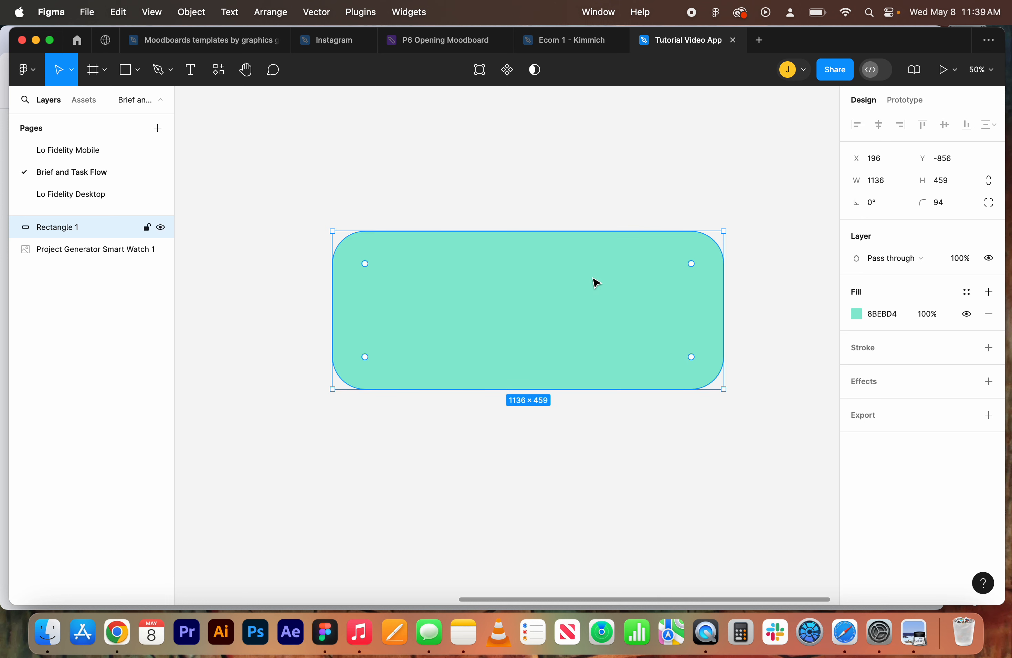
Duplicate the mint rectangle straight below the original, at X 196, Y -224.
{"action": "key", "text": "minus"}
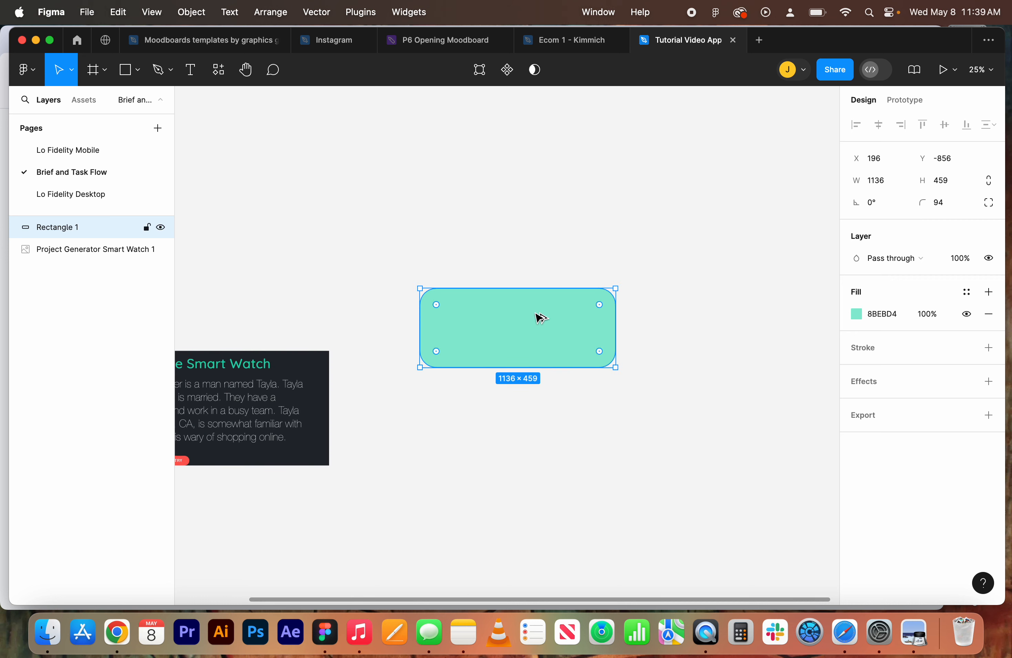
{"action": "left_click_drag", "start_coordinate": [541, 319], "coordinate": [538, 425]}
{"action": "scroll", "coordinate": [538, 423], "scroll_direction": "down", "scroll_amount": 5}
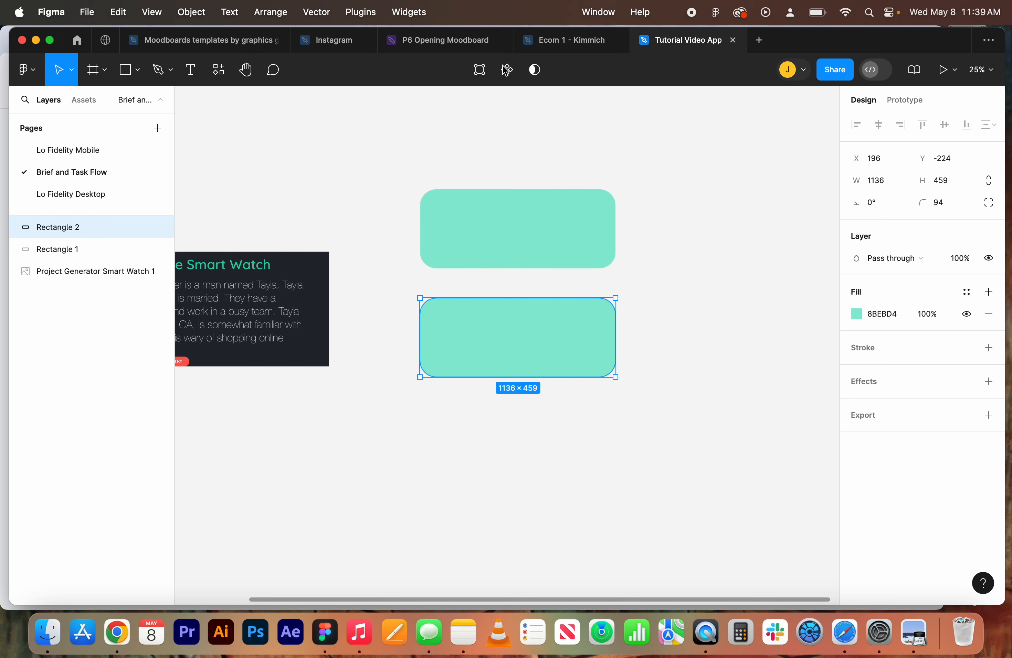
Check the Ecom 1 task flow and the Lo Fidelity Mobile page, and add two more duplicate rectangles below, the last at Y 1044.
{"action": "left_click", "coordinate": [553, 48]}
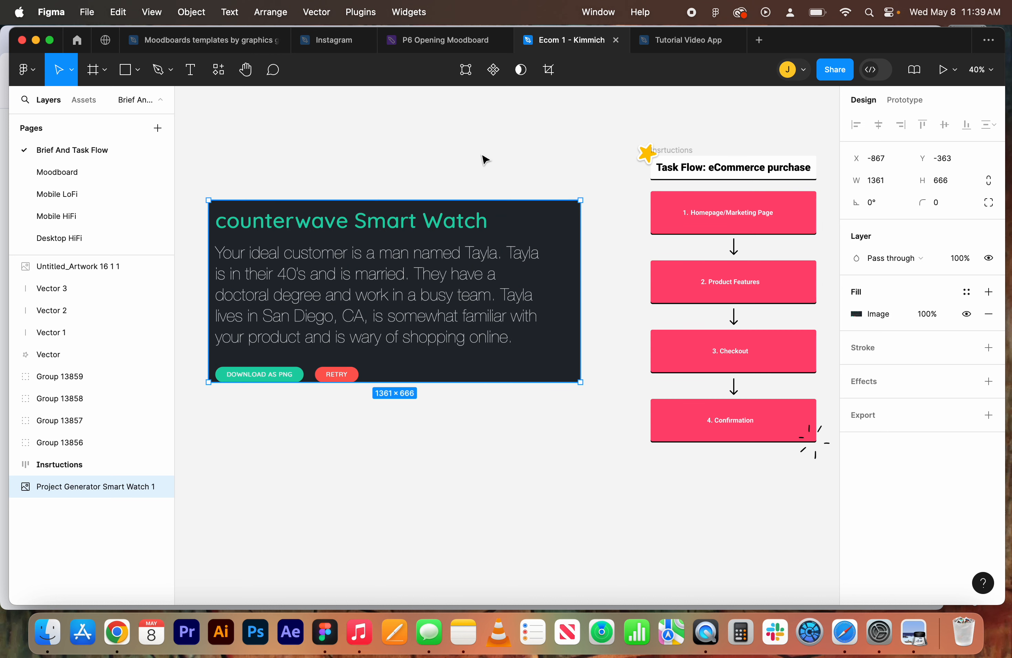
{"action": "left_click", "coordinate": [689, 43]}
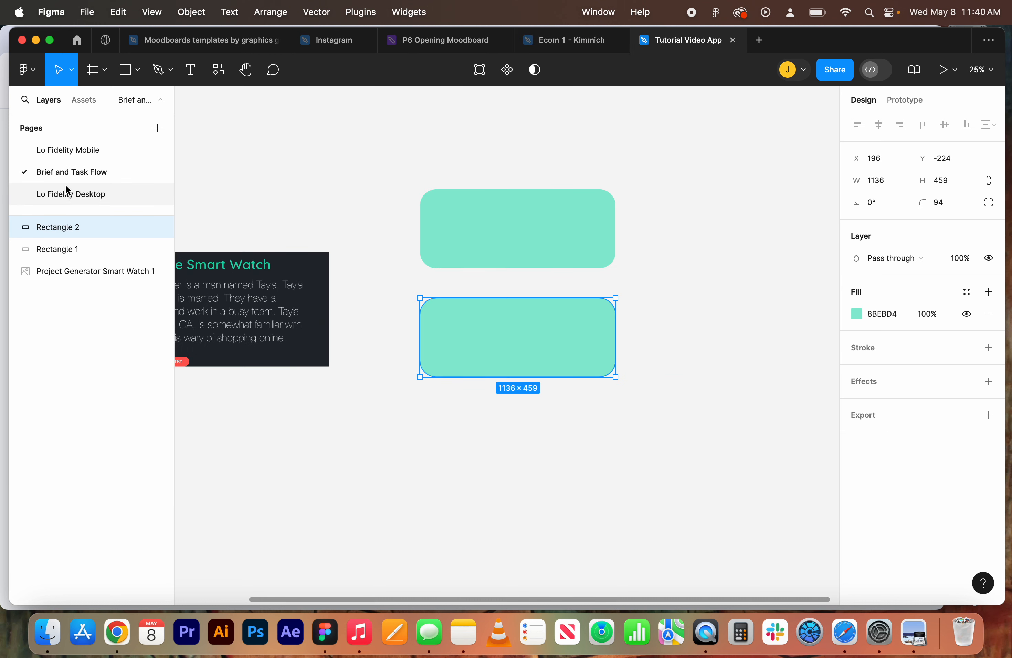
{"action": "left_click", "coordinate": [81, 150]}
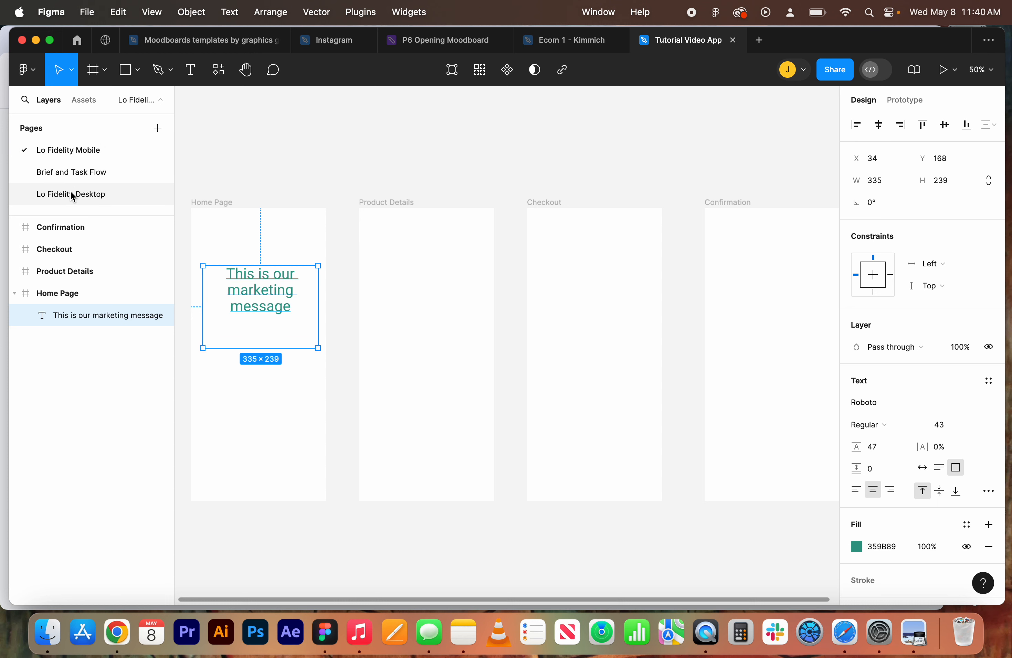
{"action": "left_click", "coordinate": [89, 173]}
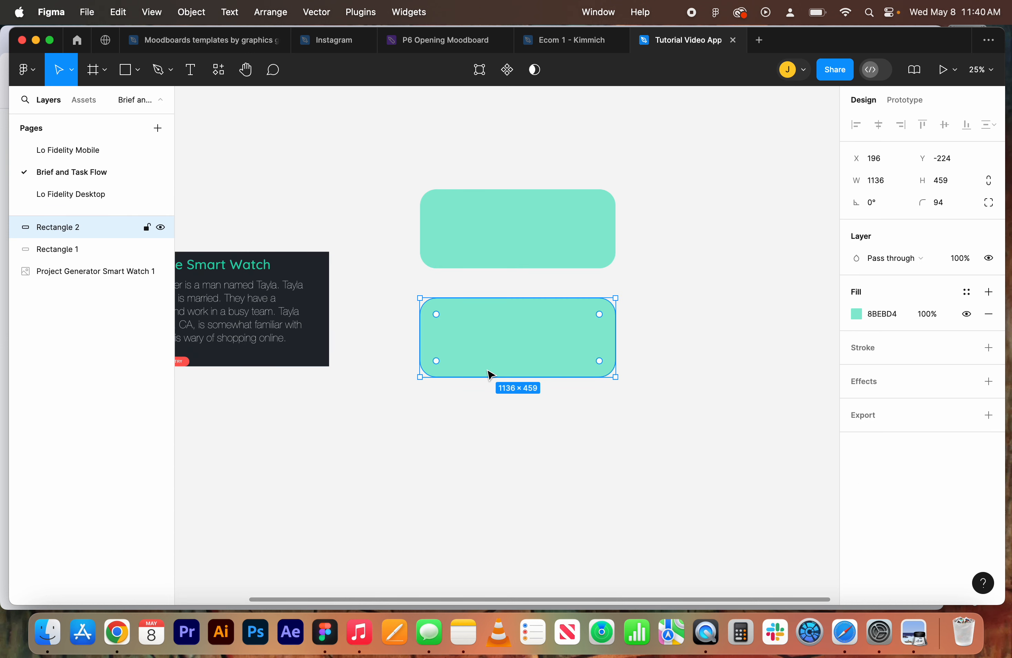
{"action": "left_click_drag", "start_coordinate": [512, 350], "coordinate": [517, 566]}
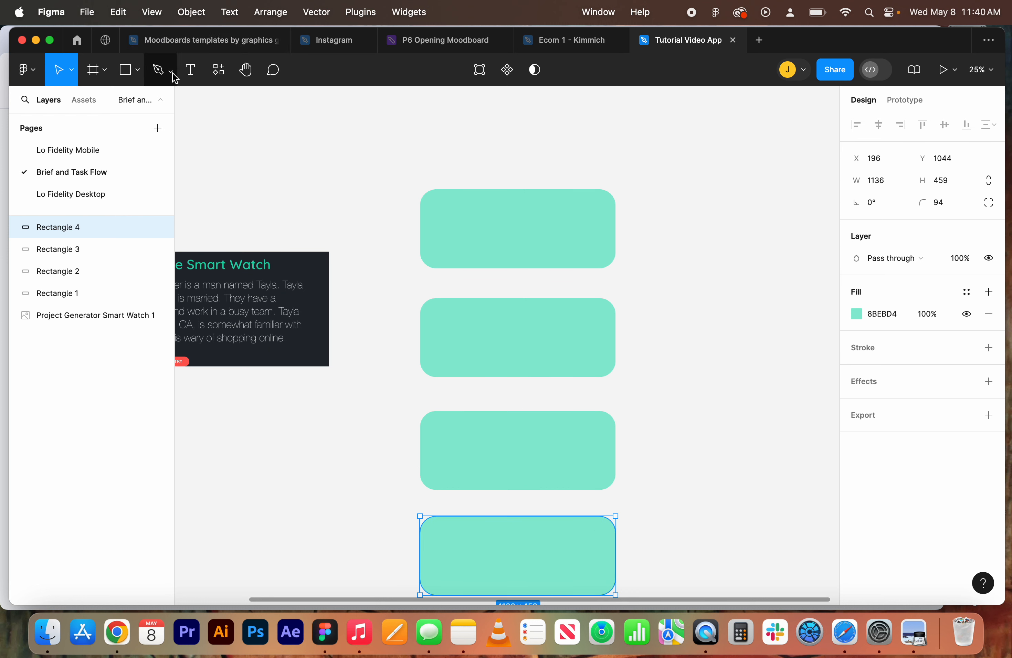
{"action": "left_click", "coordinate": [137, 70]}
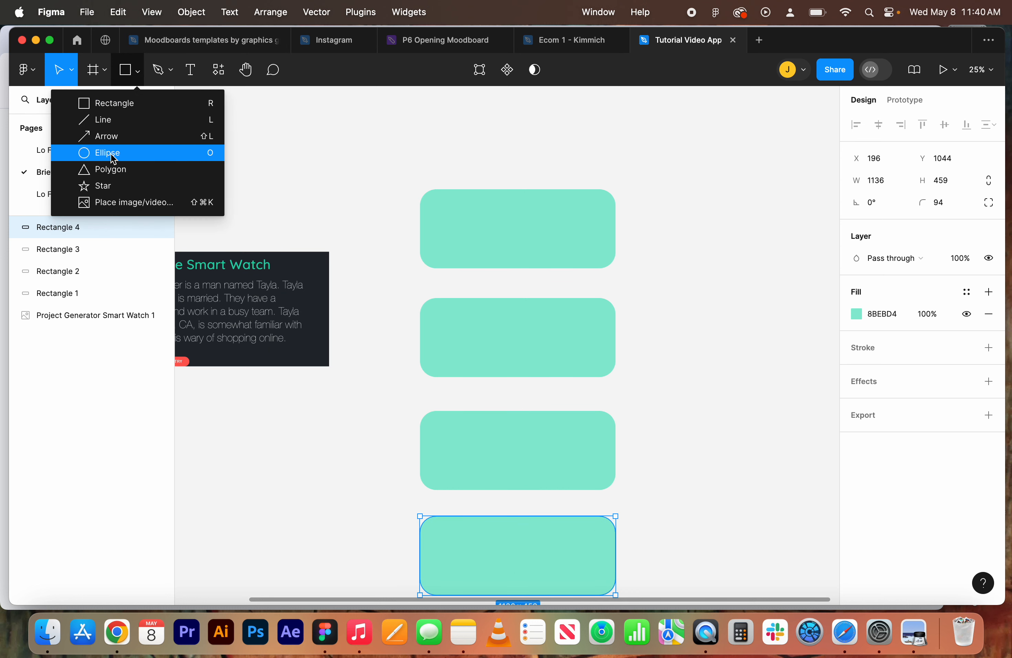
{"action": "left_click", "coordinate": [133, 153]}
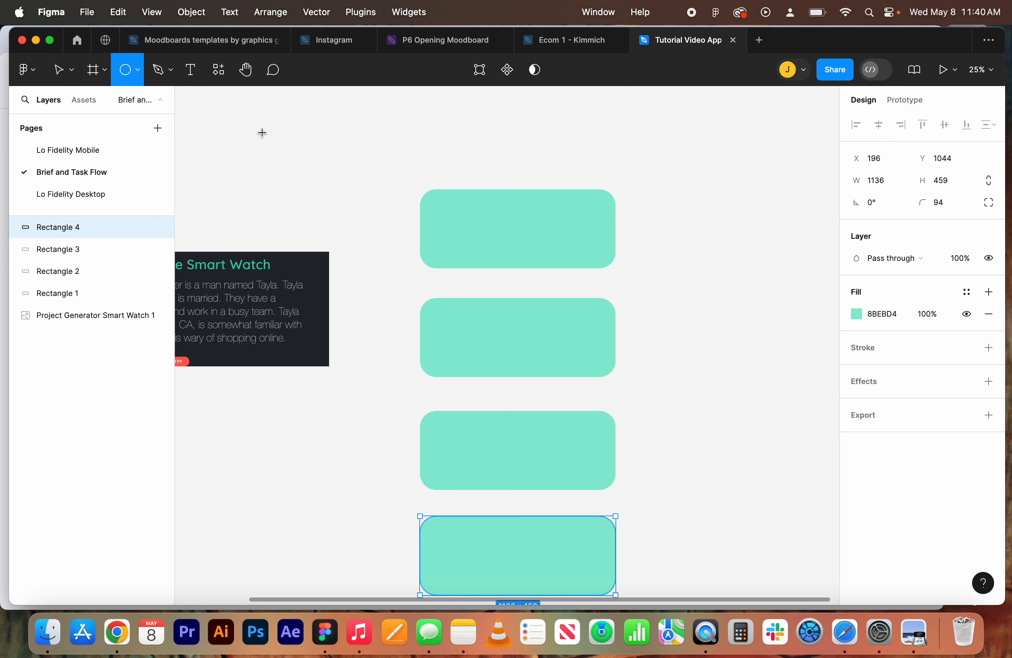
{"action": "left_click_drag", "start_coordinate": [251, 124], "coordinate": [348, 200]}
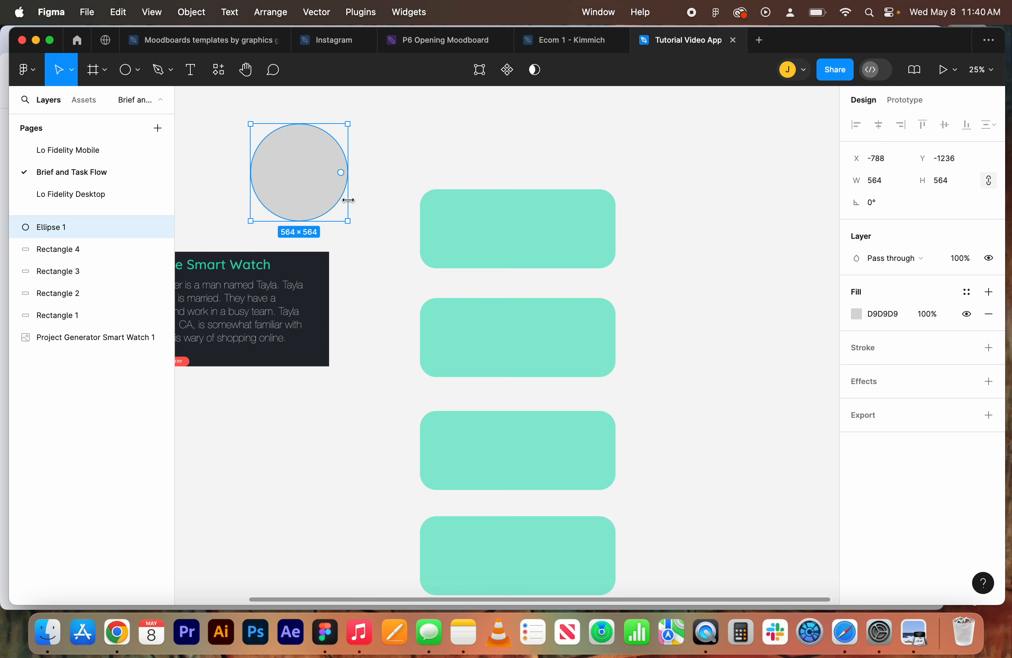
{"action": "key", "text": "BackSpace"}
{"action": "left_click", "coordinate": [125, 70]}
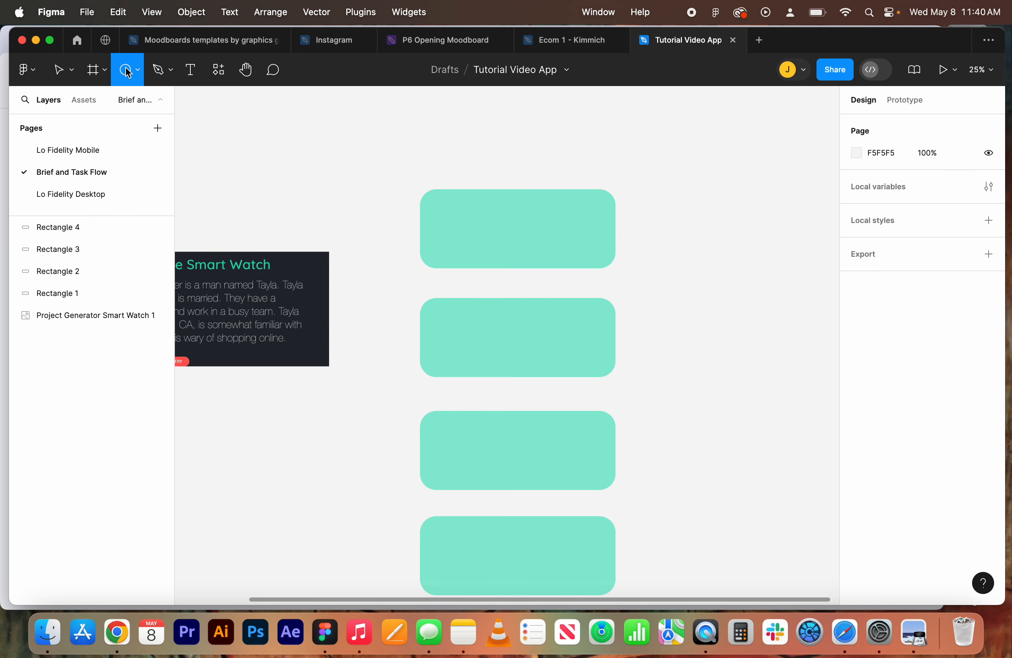
{"action": "left_click", "coordinate": [138, 71]}
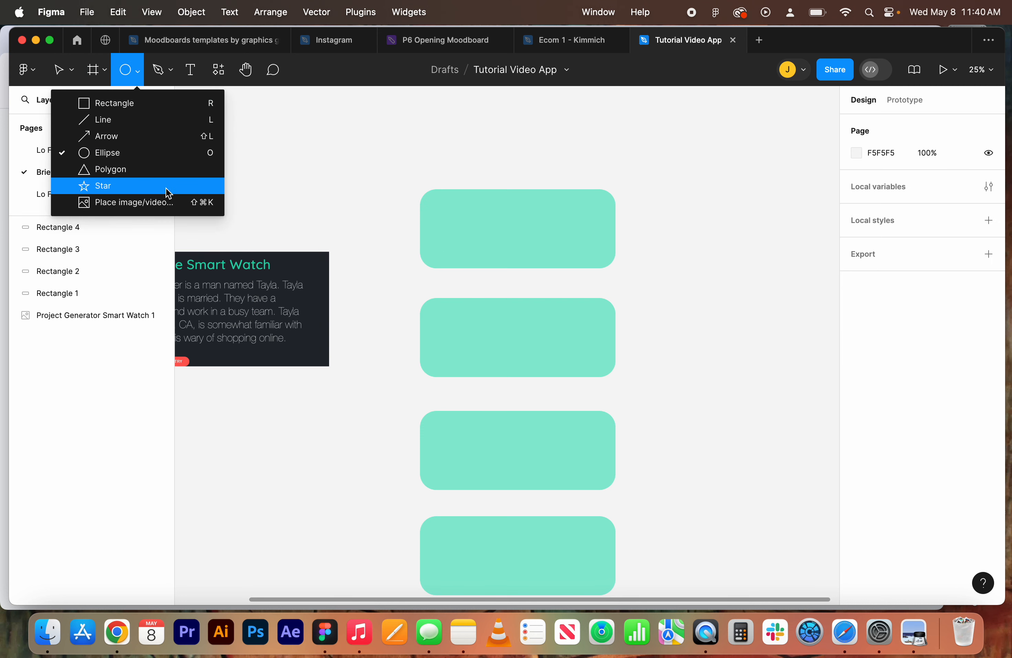
{"action": "left_click", "coordinate": [149, 188]}
{"action": "left_click_drag", "start_coordinate": [270, 147], "coordinate": [361, 209]}
{"action": "key", "text": "Delete"}
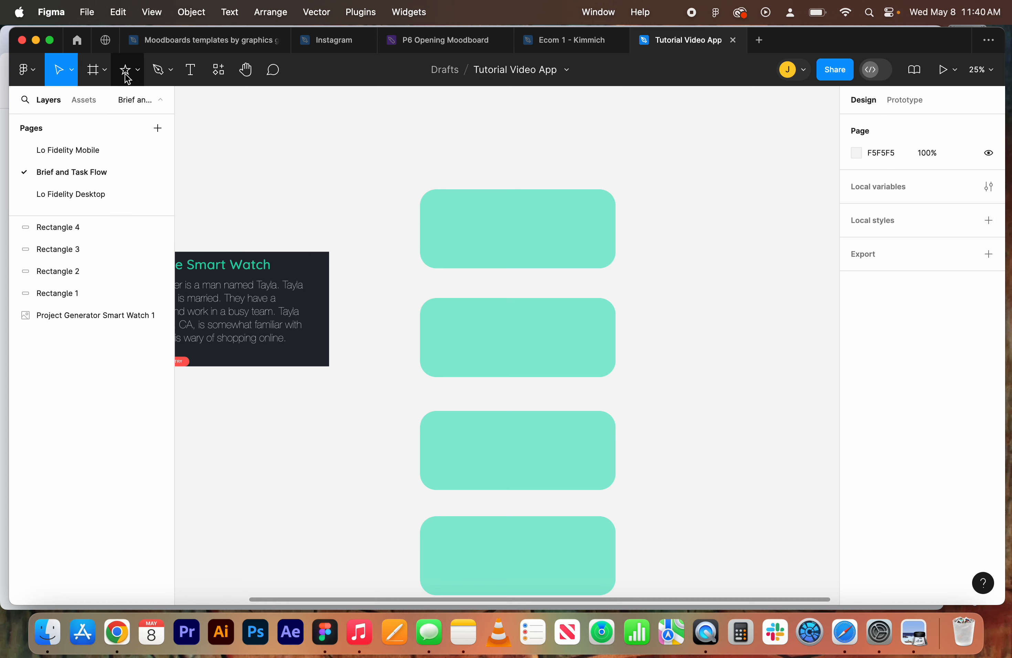
{"action": "left_click", "coordinate": [137, 76]}
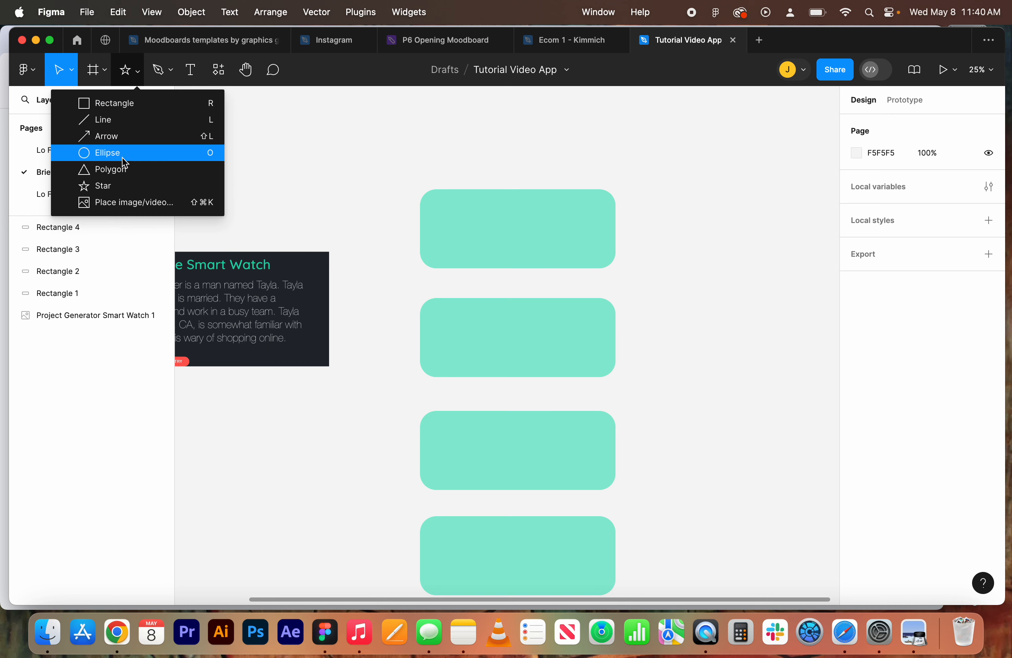
{"action": "left_click", "coordinate": [142, 188]}
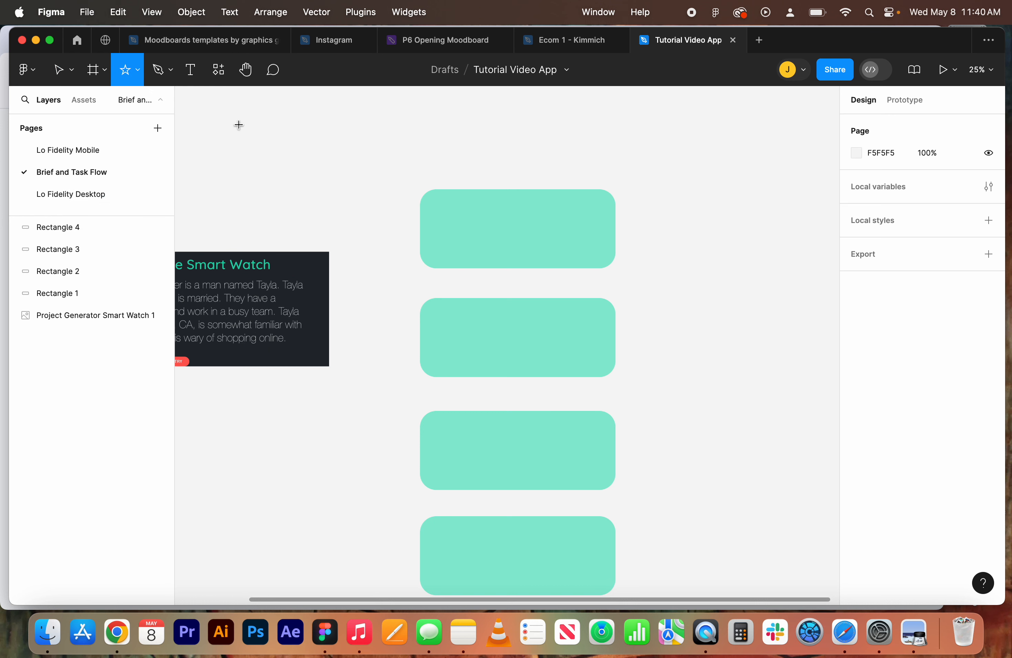
{"action": "mouse_move", "coordinate": [239, 125]}
{"action": "left_mouse_down"}
{"action": "mouse_move", "coordinate": [267, 163]}
{"action": "mouse_move", "coordinate": [296, 166]}
{"action": "mouse_move", "coordinate": [279, 180]}
{"action": "left_mouse_up"}
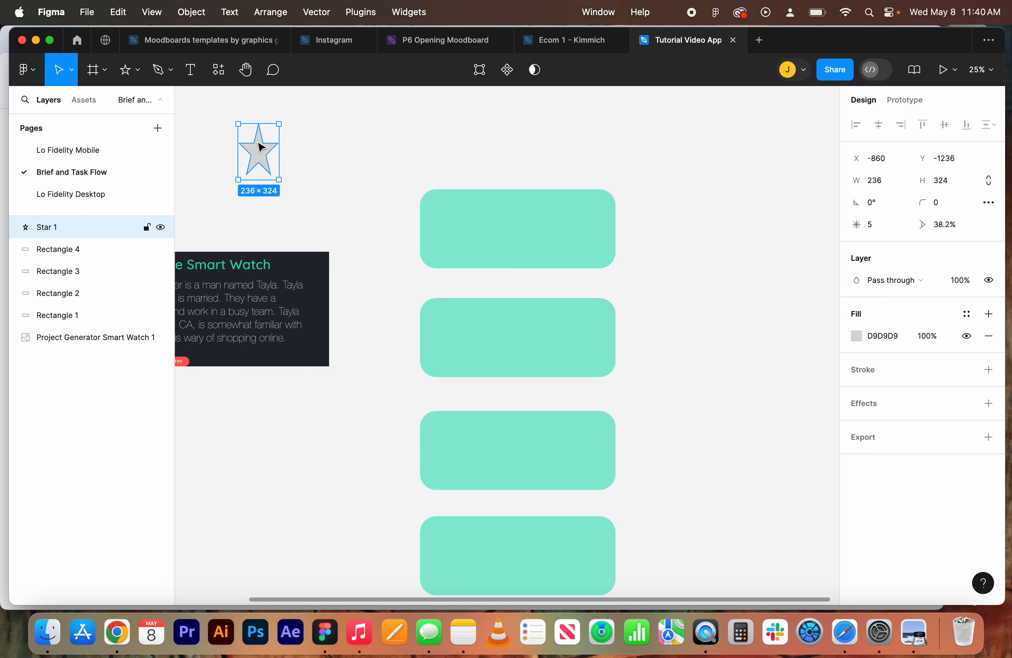
{"action": "key", "text": "Delete"}
Draw a vertical arrow about 173 long from the bottom centre of the first rectangle down to the second rectangle.
{"action": "left_click", "coordinate": [104, 70]}
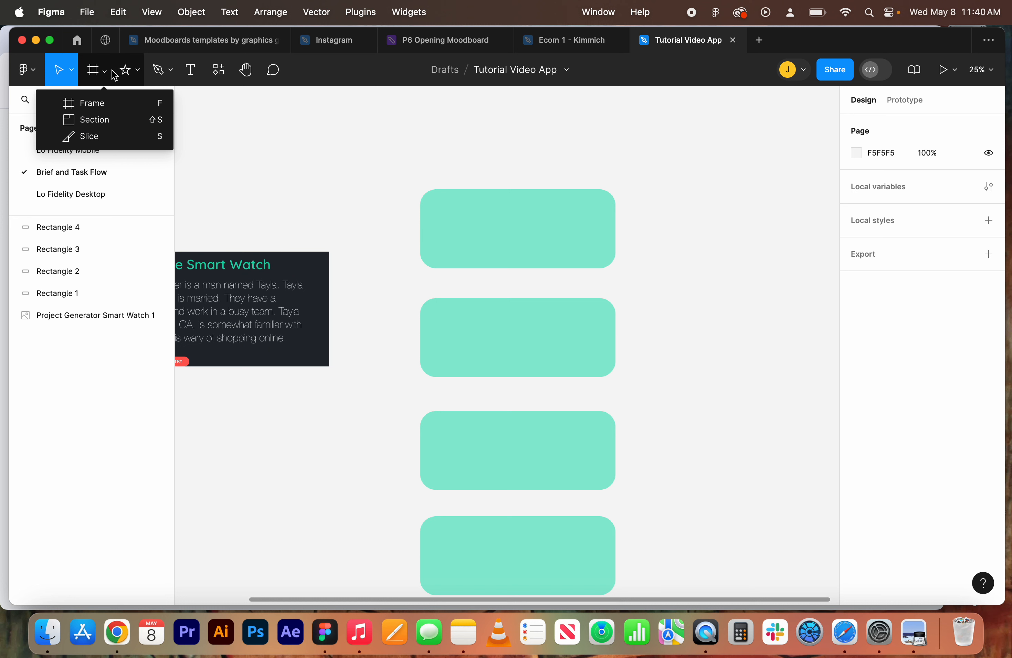
{"action": "left_click", "coordinate": [133, 71]}
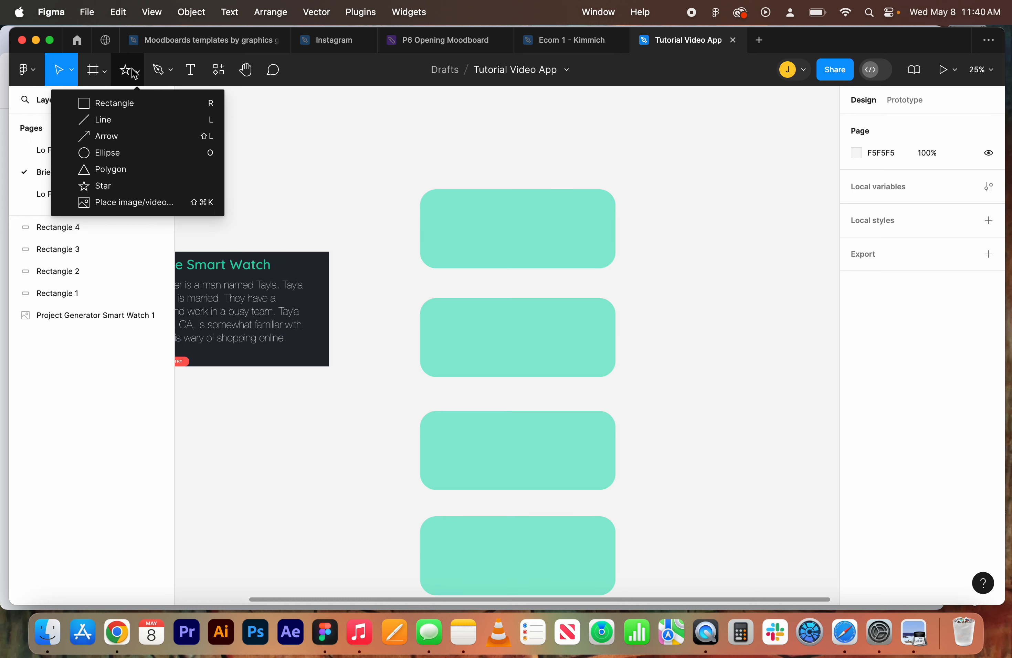
{"action": "left_click", "coordinate": [131, 135]}
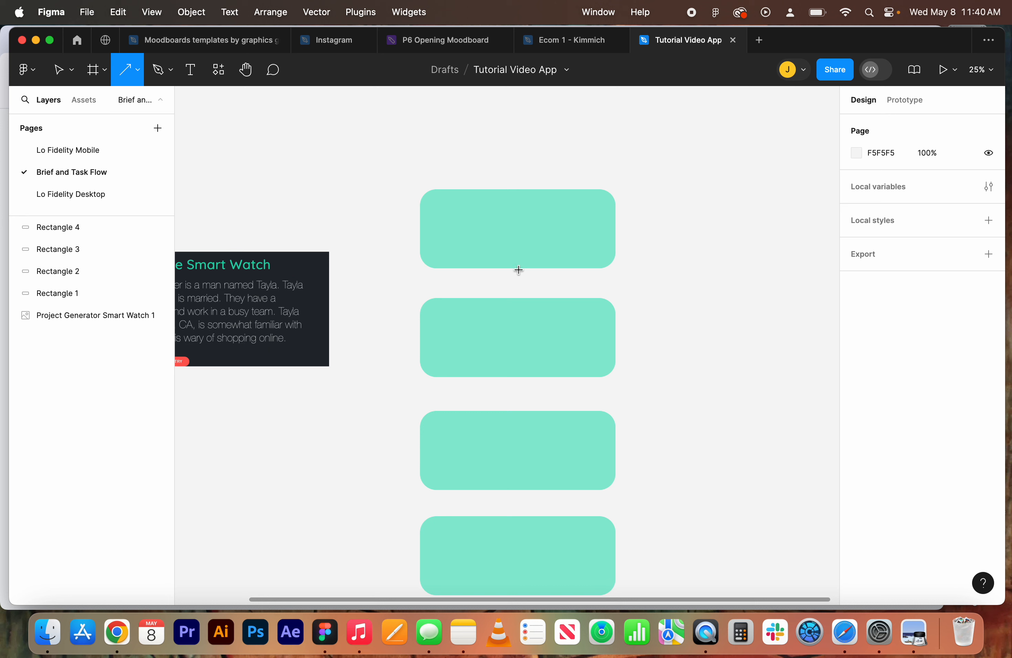
{"action": "left_click_drag", "start_coordinate": [518, 270], "coordinate": [518, 298]}
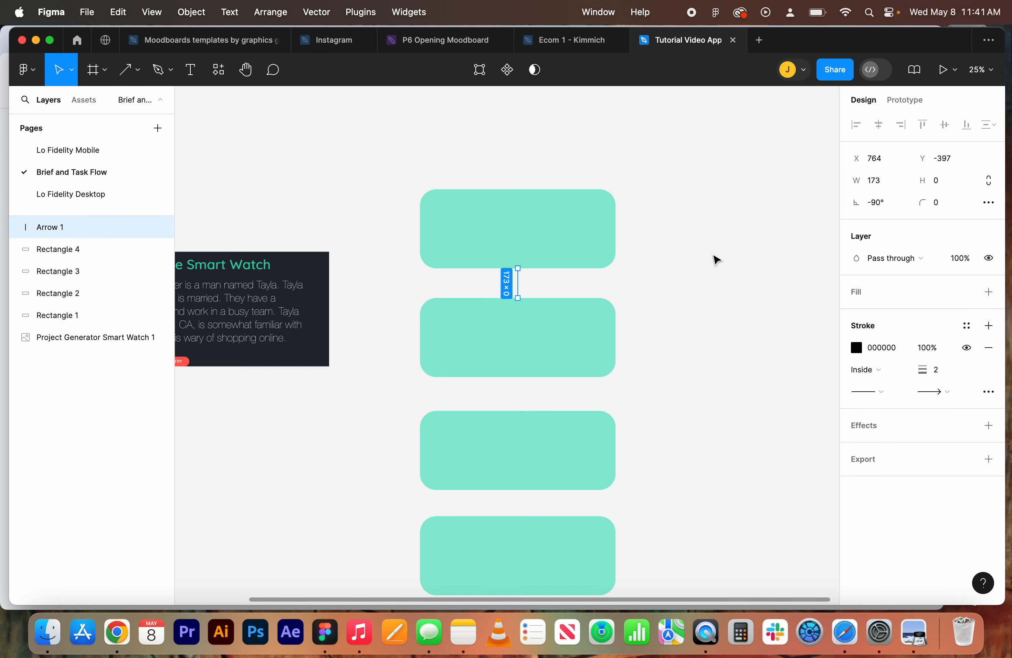
{"action": "left_click", "coordinate": [707, 274]}
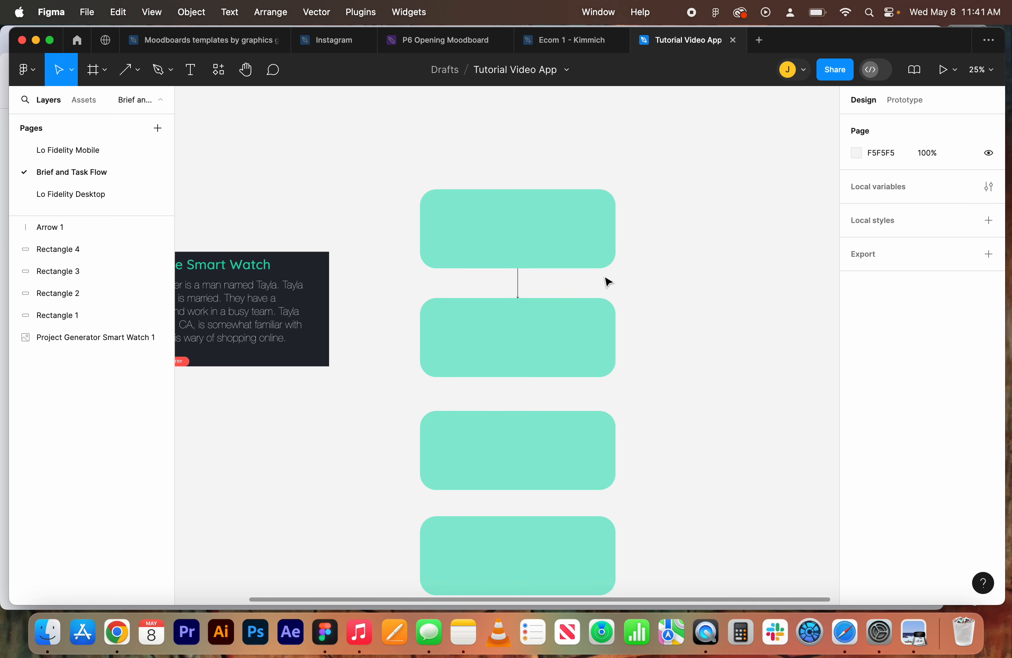
{"action": "left_click", "coordinate": [518, 283]}
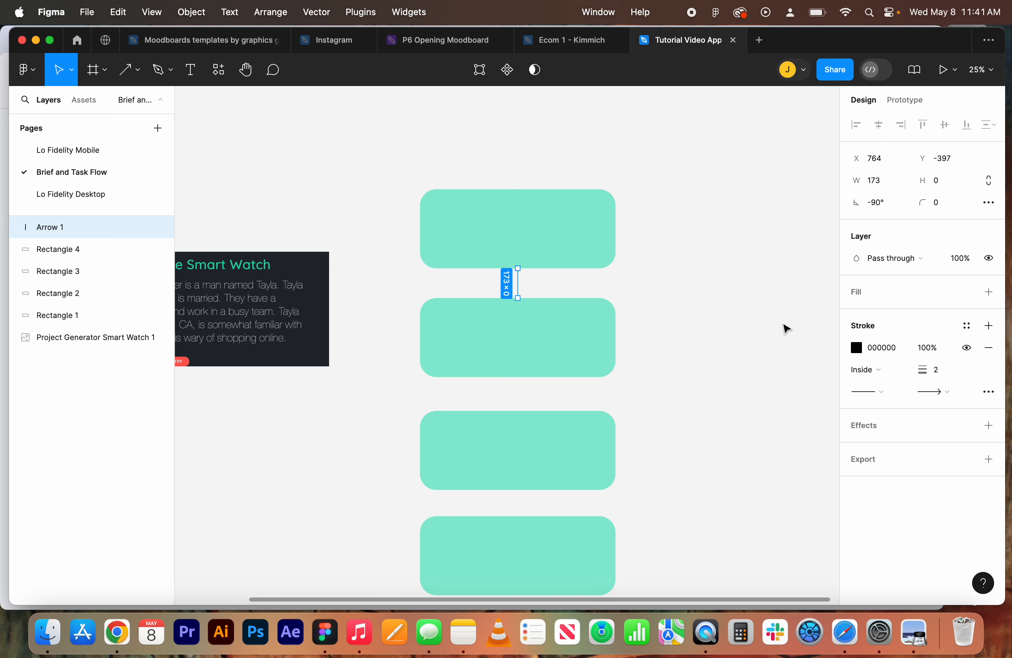
Add a black 000000 inside stroke of width 1 to the topmost rectangle, and deselect it.
{"action": "left_click", "coordinate": [552, 213]}
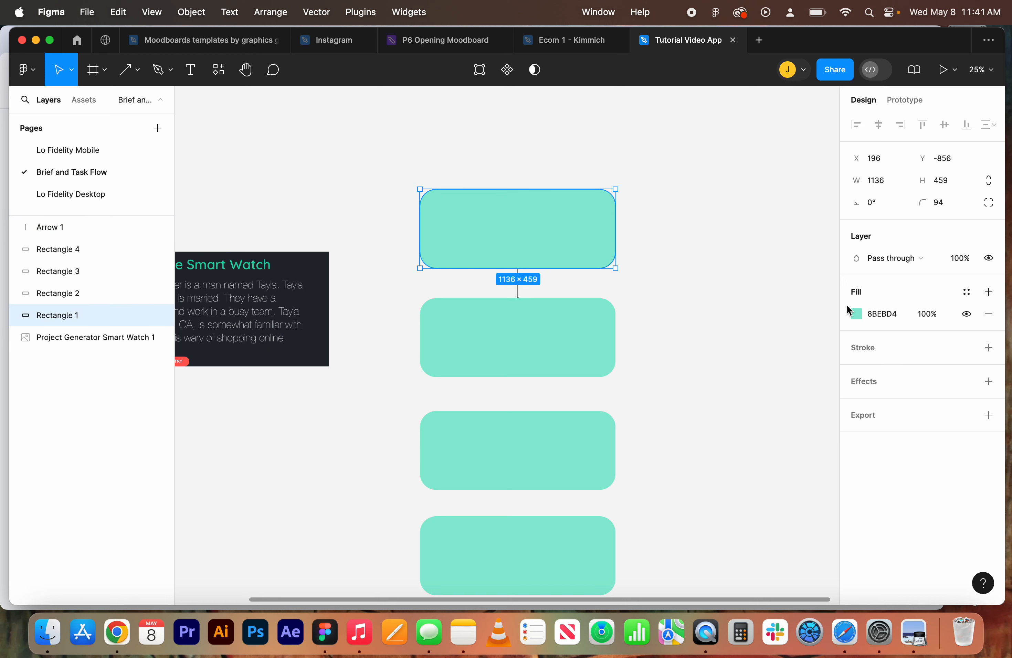
{"action": "left_click", "coordinate": [989, 348]}
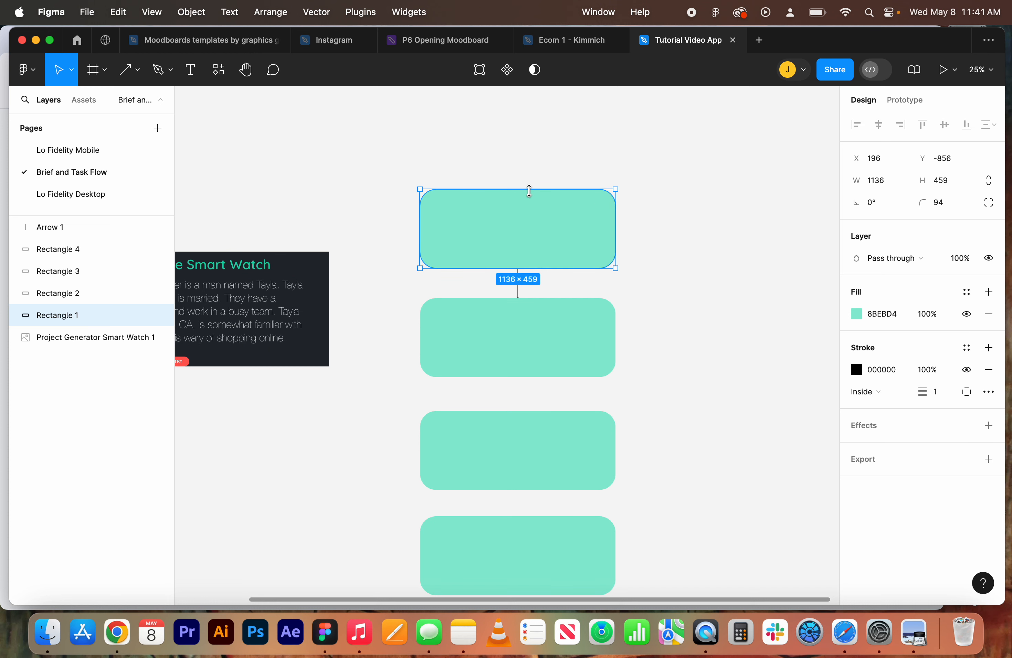
{"action": "left_click", "coordinate": [755, 209]}
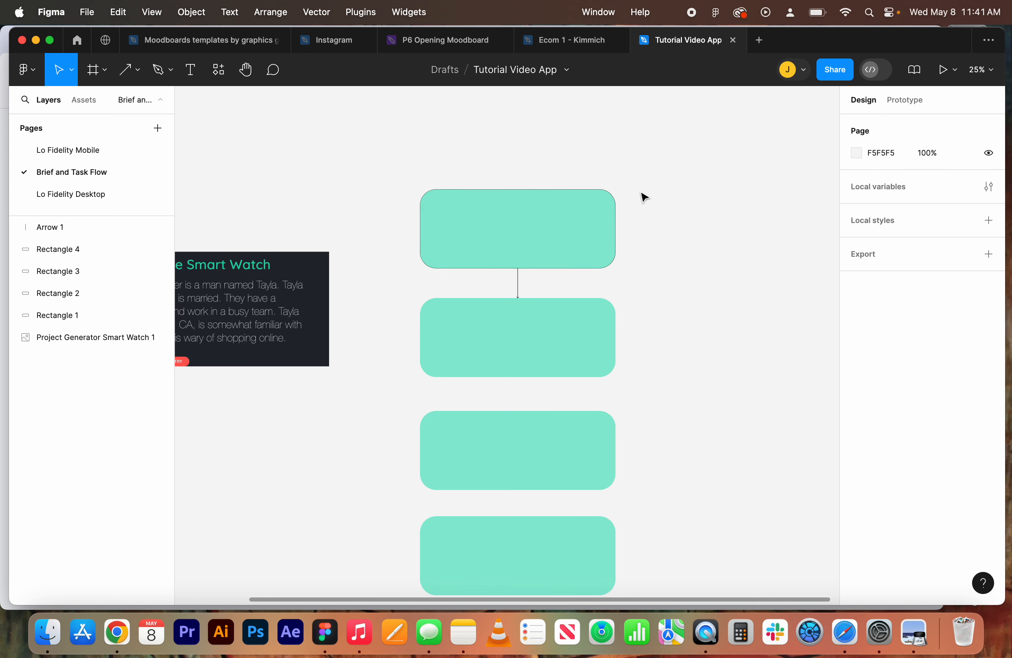
Set the topmost rectangle's black inside stroke width to 10 and deselect the rectangle.
{"action": "left_click", "coordinate": [527, 219]}
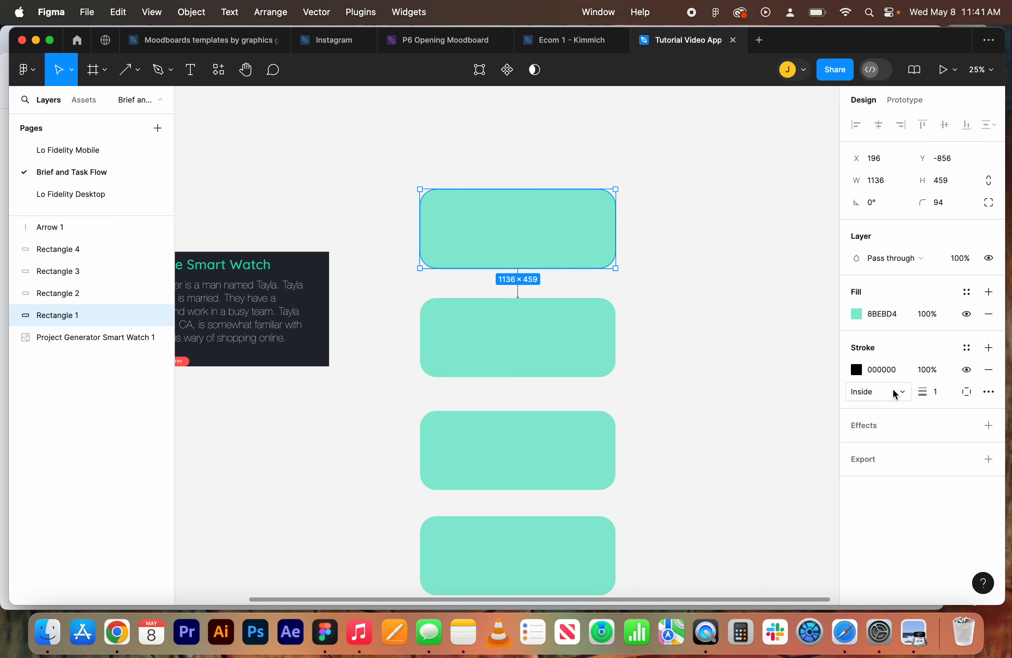
{"action": "left_click", "coordinate": [939, 395]}
{"action": "key", "text": "Up"}
{"action": "key", "text": "Up"}
{"action": "key", "text": "Up"}
{"action": "key", "text": "Up"}
{"action": "key", "text": "Up"}
{"action": "key", "text": "Up"}
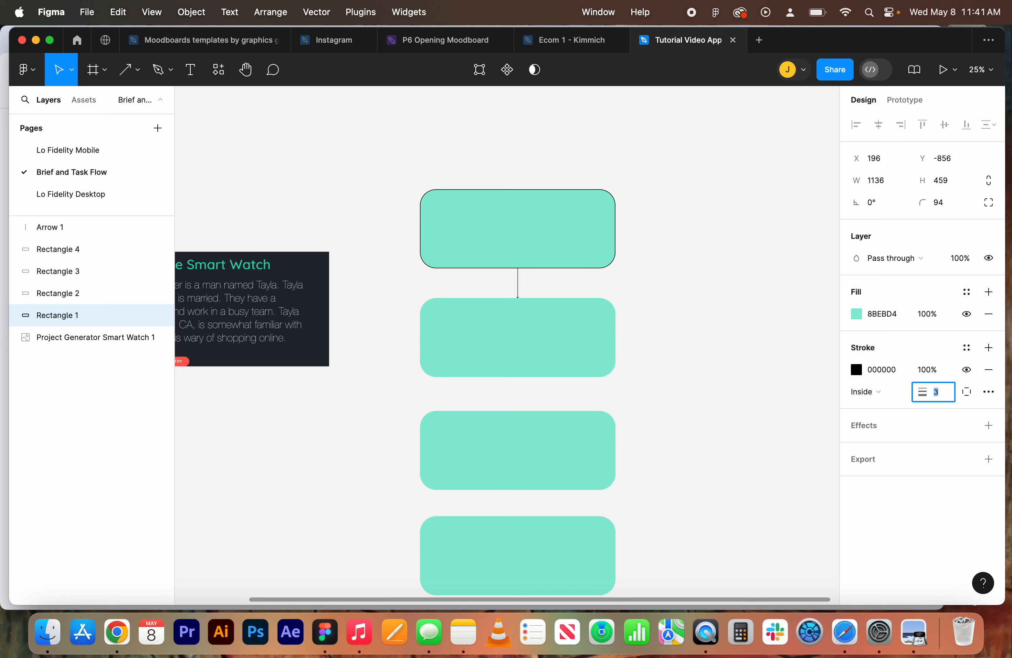
{"action": "key", "text": "Up"}
{"action": "key", "text": "Up"}
{"action": "key", "text": "Up"}
{"action": "key", "text": "Up"}
{"action": "key", "text": "Up"}
{"action": "key", "text": "Up"}
{"action": "key", "text": "Up"}
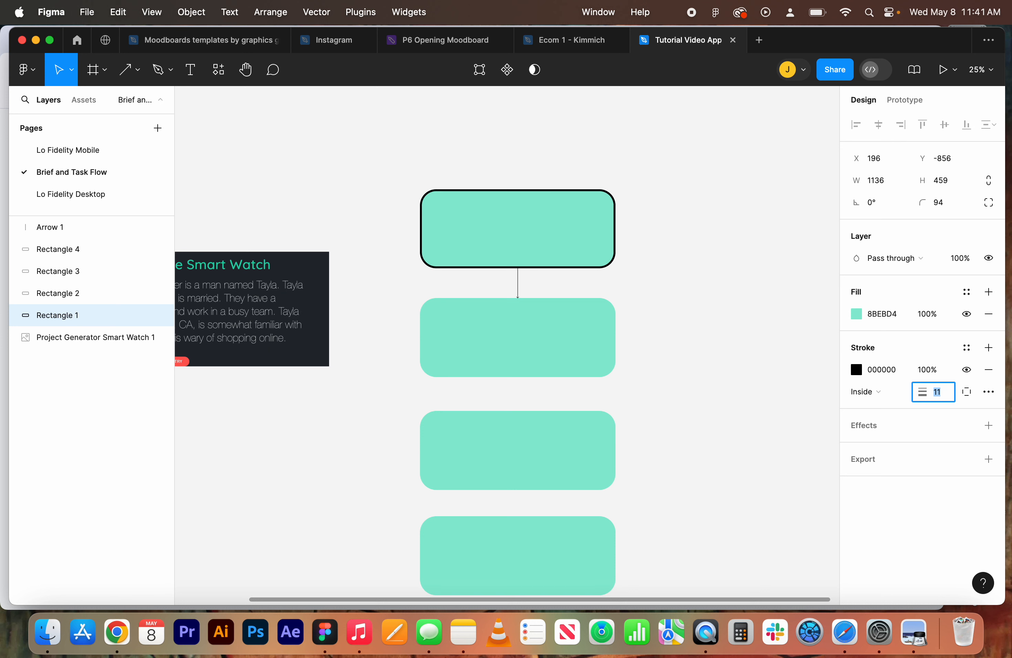
{"action": "key", "text": "Down"}
{"action": "key", "text": "Down"}
{"action": "key", "text": "Down"}
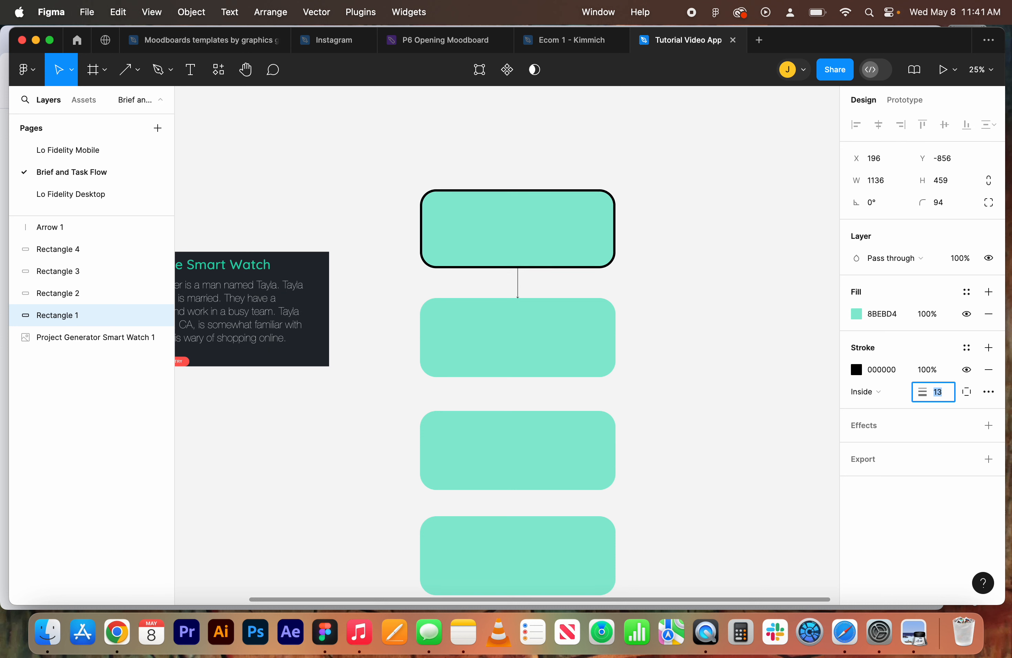
{"action": "key", "text": "Down"}
{"action": "key", "text": "Down"}
{"action": "key", "text": "Down"}
{"action": "key", "text": "Up"}
{"action": "key", "text": "Up"}
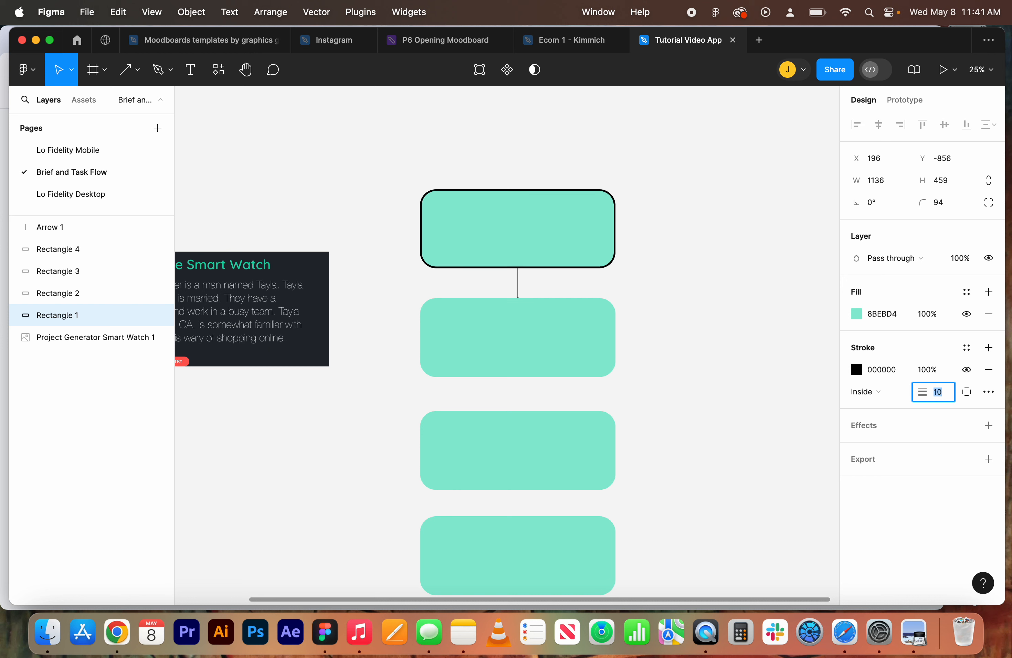
{"action": "left_click", "coordinate": [623, 301]}
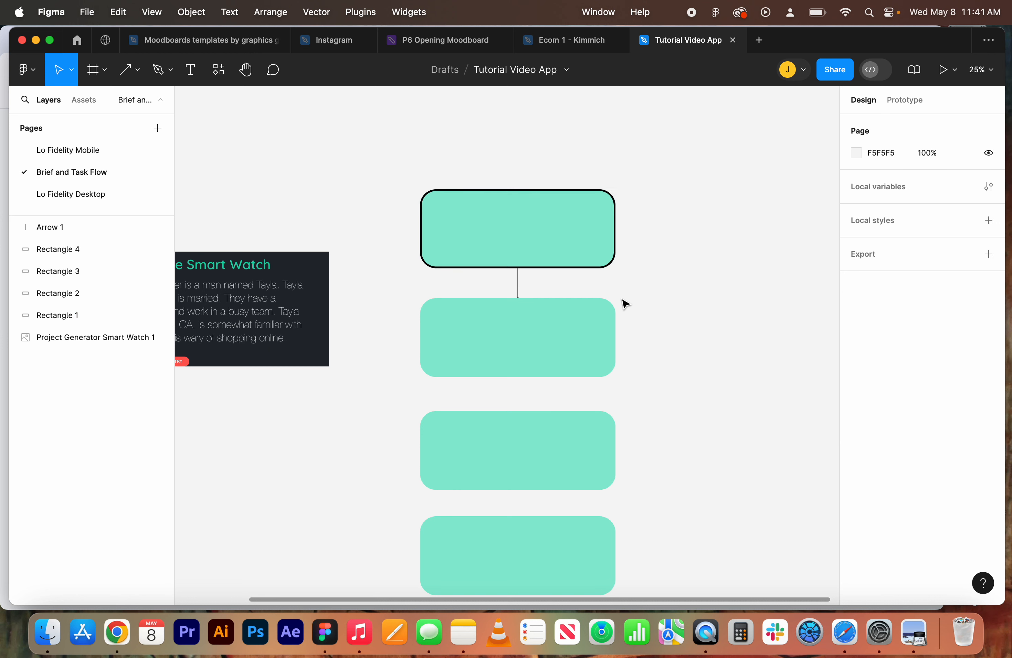
Move the arrow into the empty space beside the boxes and stretch it to about 752 long.
{"action": "left_click", "coordinate": [519, 281]}
{"action": "left_click_drag", "start_coordinate": [518, 282], "coordinate": [713, 390]}
{"action": "left_click", "coordinate": [776, 402]}
{"action": "left_click", "coordinate": [712, 363]}
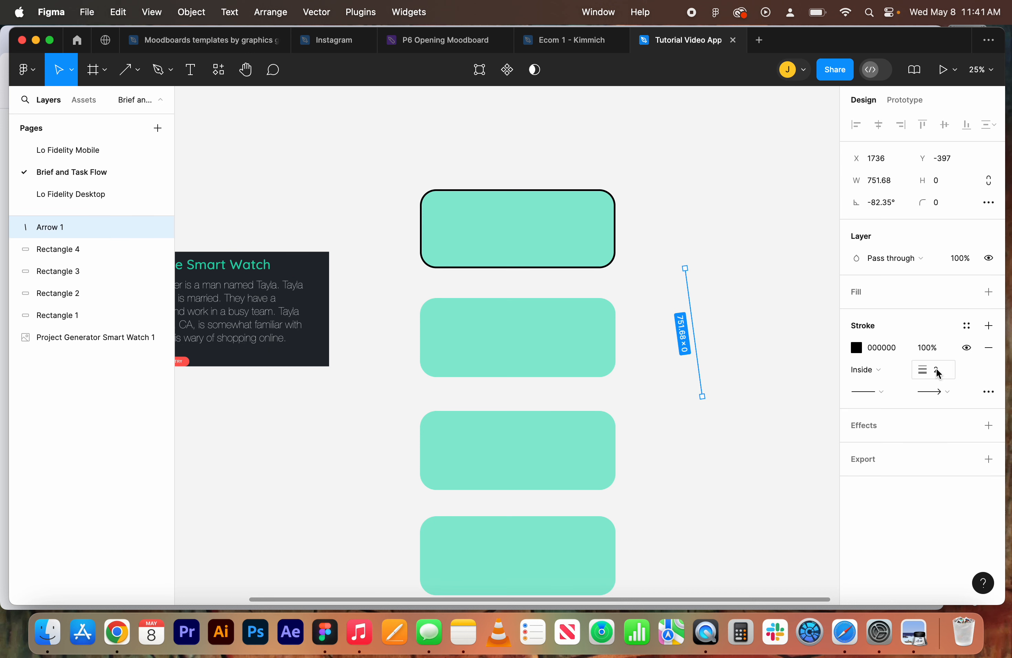
Keep the Line arrow end point on the arrow and set its stroke width to 9.
{"action": "left_click", "coordinate": [940, 391]}
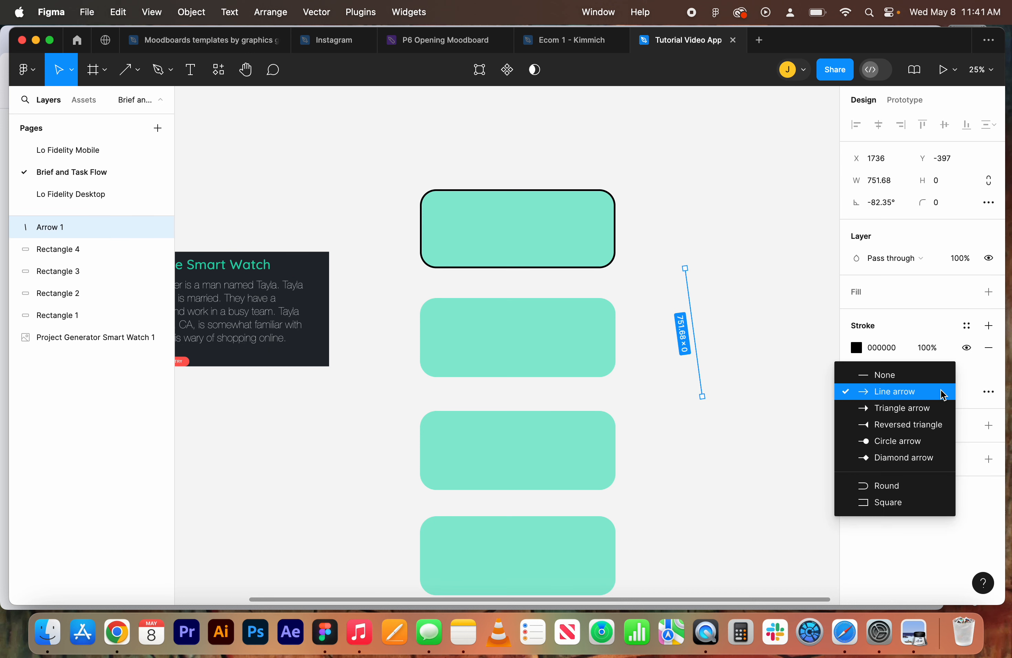
{"action": "left_click", "coordinate": [941, 390]}
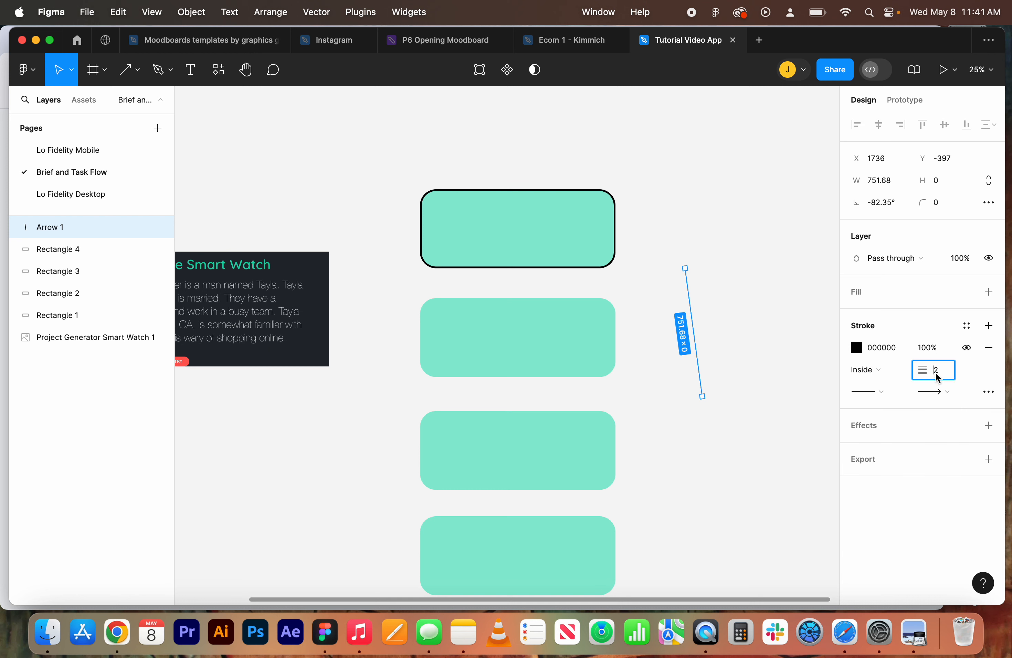
{"action": "key", "text": "Up"}
{"action": "key", "text": "Up"}
{"action": "key", "text": "Up"}
{"action": "key", "text": "Up"}
{"action": "key", "text": "Up"}
{"action": "key", "text": "Up"}
{"action": "key", "text": "Up"}
{"action": "key", "text": "Up"}
{"action": "key", "text": "Up"}
{"action": "key", "text": "Up"}
{"action": "key", "text": "Up"}
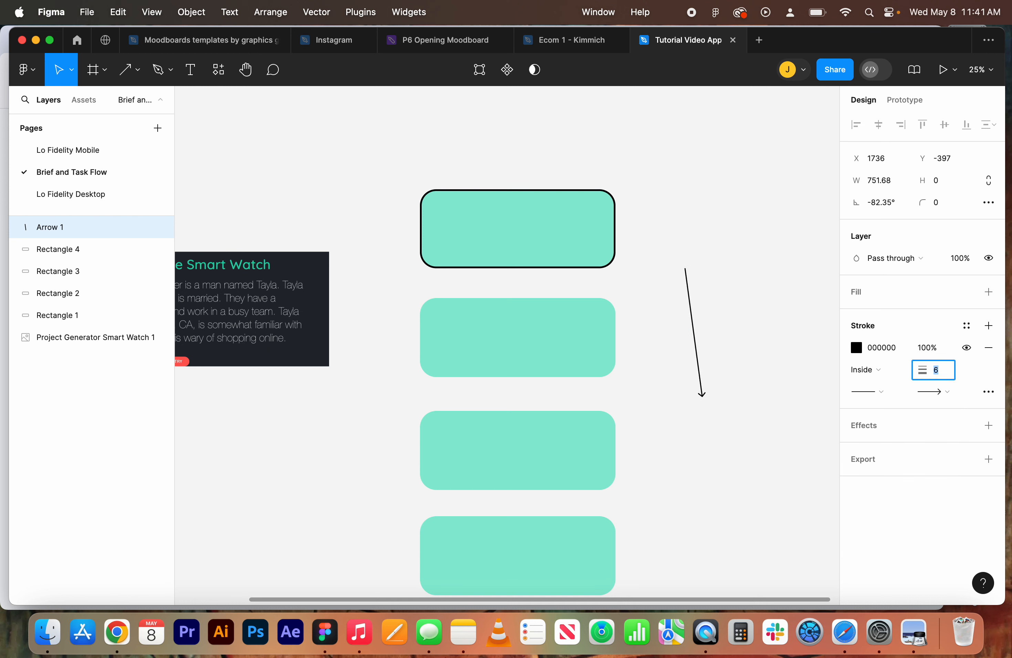
{"action": "key", "text": "Down"}
{"action": "key", "text": "Down"}
{"action": "key", "text": "Down"}
{"action": "key", "text": "Down"}
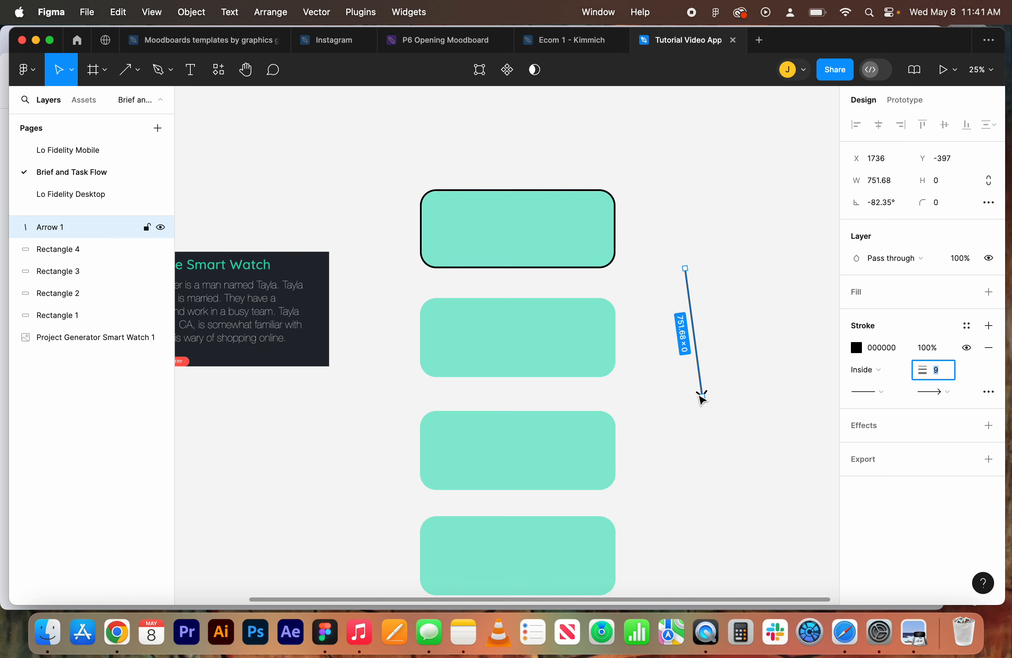
Place the arrow vertically between the first two boxes, with its start at the first box's lower edge and its tip on the second box.
{"action": "mouse_move", "coordinate": [701, 394]}
{"action": "left_mouse_down"}
{"action": "mouse_move", "coordinate": [675, 393]}
{"action": "mouse_move", "coordinate": [688, 401]}
{"action": "mouse_move", "coordinate": [768, 393]}
{"action": "mouse_move", "coordinate": [723, 404]}
{"action": "mouse_move", "coordinate": [653, 386]}
{"action": "mouse_move", "coordinate": [639, 310]}
{"action": "mouse_move", "coordinate": [599, 278]}
{"action": "mouse_move", "coordinate": [697, 361]}
{"action": "mouse_move", "coordinate": [688, 372]}
{"action": "mouse_move", "coordinate": [689, 321]}
{"action": "mouse_move", "coordinate": [644, 288]}
{"action": "mouse_move", "coordinate": [552, 299]}
{"action": "mouse_move", "coordinate": [562, 297]}
{"action": "mouse_move", "coordinate": [530, 287]}
{"action": "mouse_move", "coordinate": [517, 316]}
{"action": "mouse_move", "coordinate": [518, 300]}
{"action": "left_mouse_up"}
{"action": "left_click", "coordinate": [685, 316]}
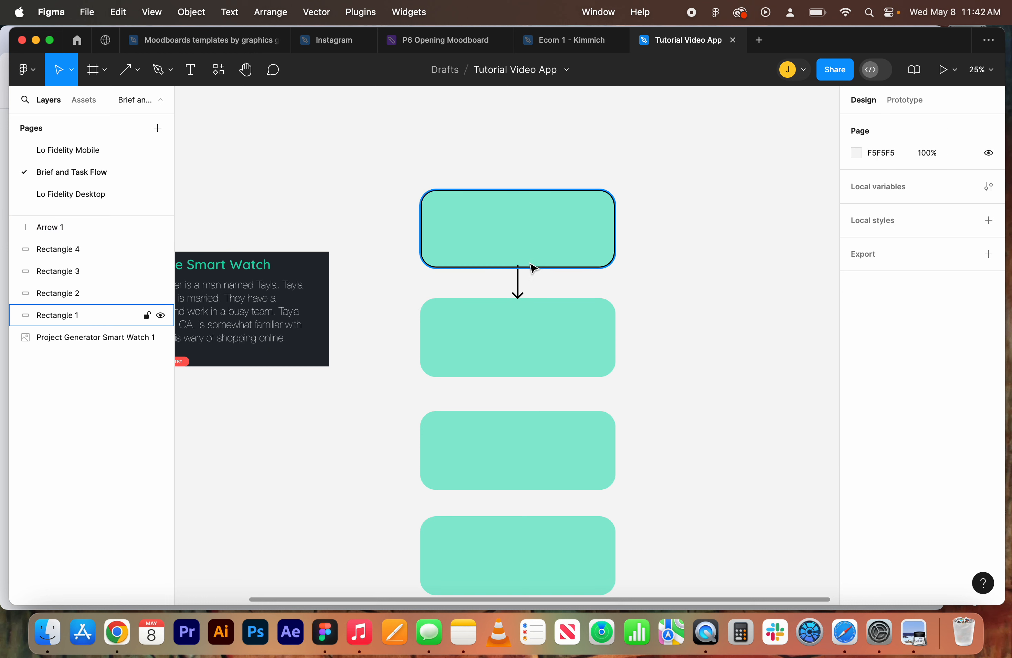
{"action": "scroll", "coordinate": [525, 264], "scroll_direction": "up", "scroll_amount": 10}
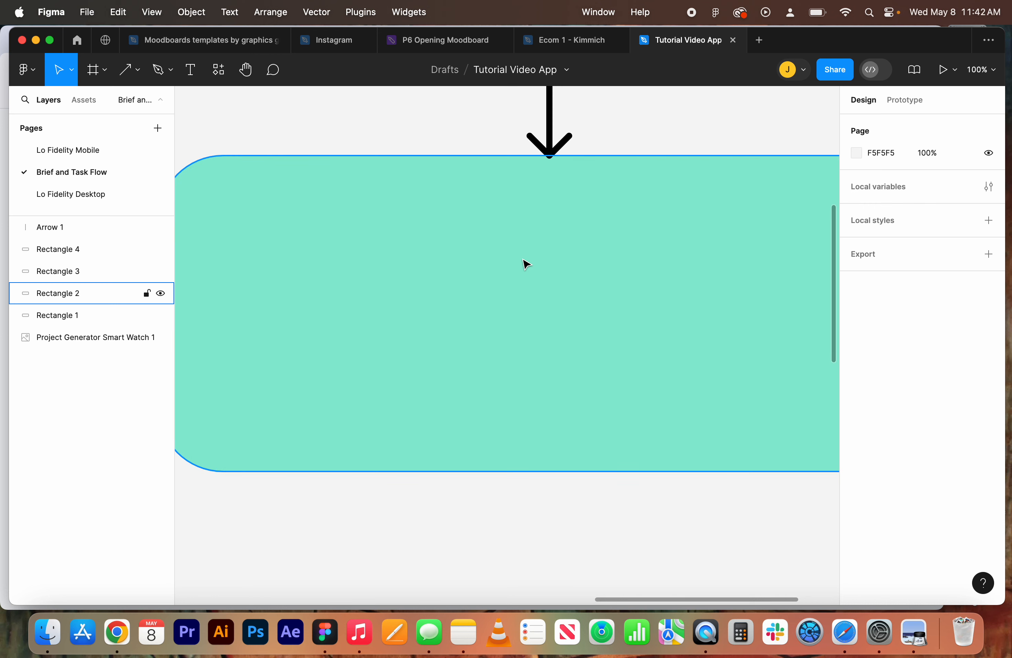
{"action": "left_click_drag", "start_coordinate": [529, 320], "coordinate": [516, 555]}
{"action": "left_click", "coordinate": [534, 317]}
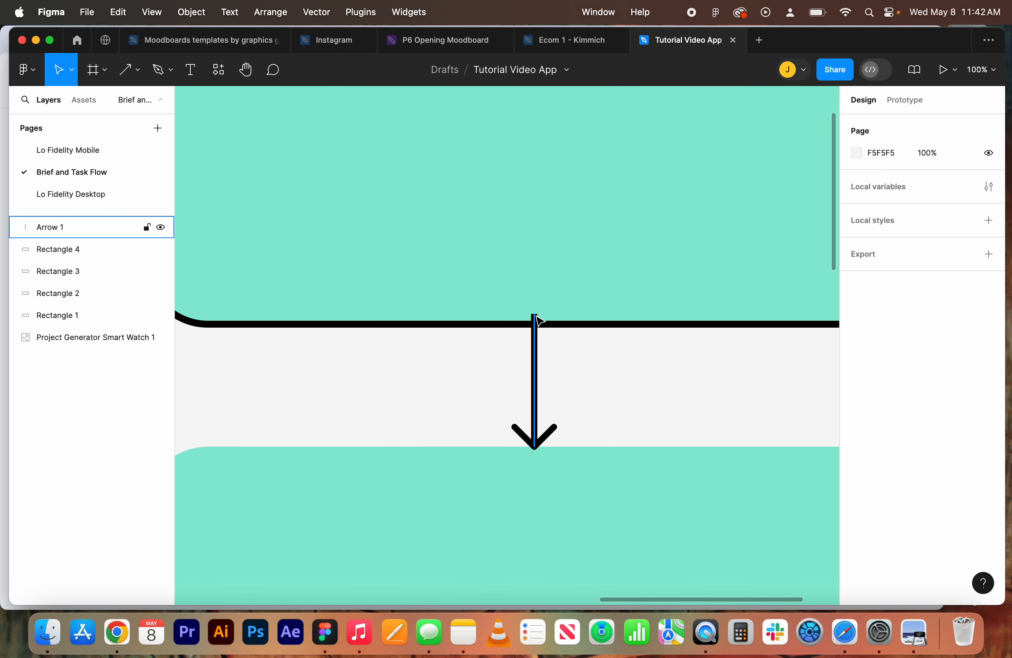
{"action": "left_click_drag", "start_coordinate": [536, 312], "coordinate": [533, 328]}
{"action": "left_click", "coordinate": [631, 372]}
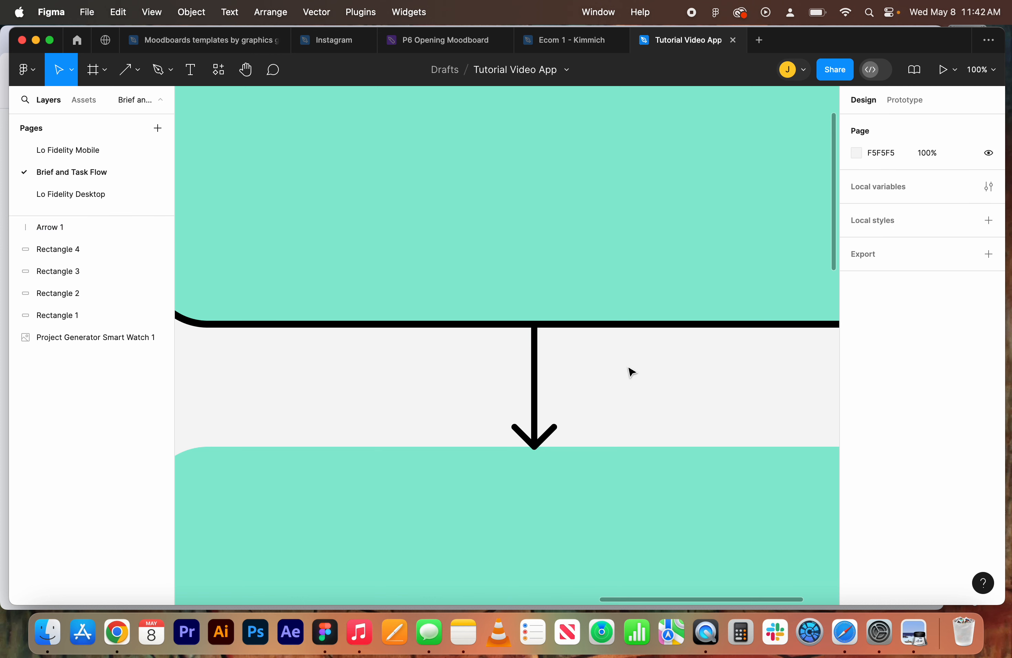
Check the overall diagram, and compare it with the eCommerce purchase task flow in the Ecom 1 file.
{"action": "key", "text": "minus"}
{"action": "key", "text": "minus"}
{"action": "key", "text": "minus"}
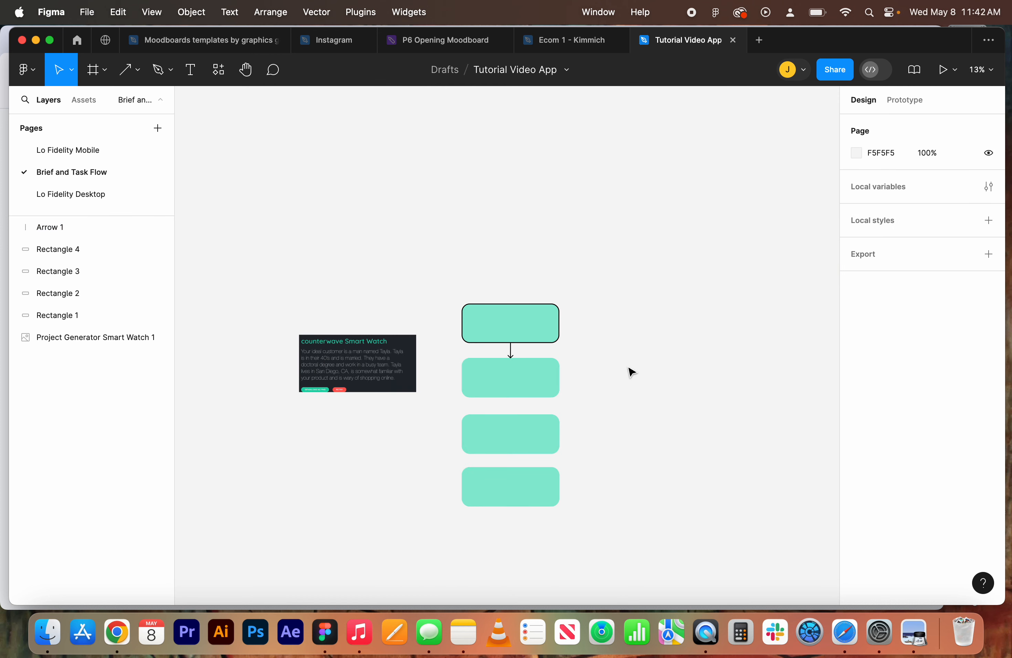
{"action": "key", "text": "plus"}
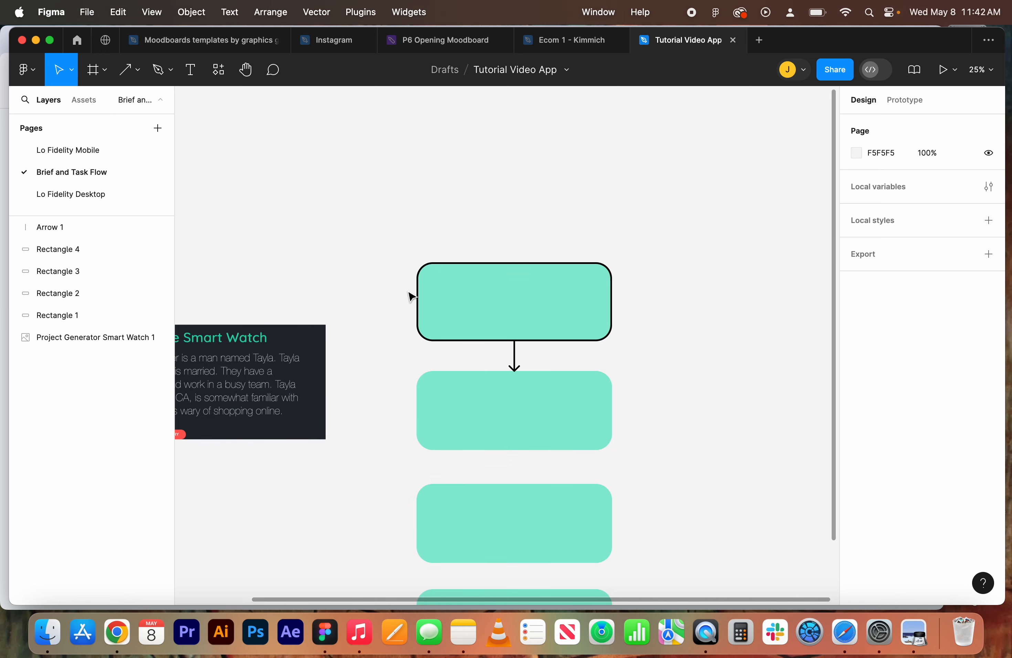
{"action": "left_click", "coordinate": [564, 40]}
{"action": "scroll", "coordinate": [554, 174], "scroll_direction": "right", "scroll_amount": 3}
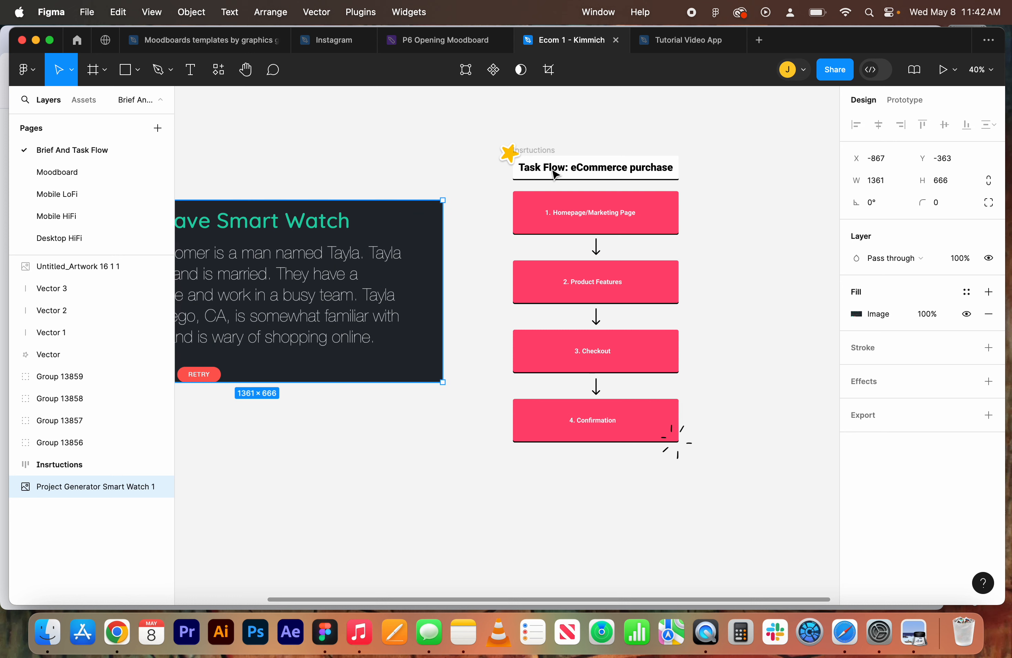